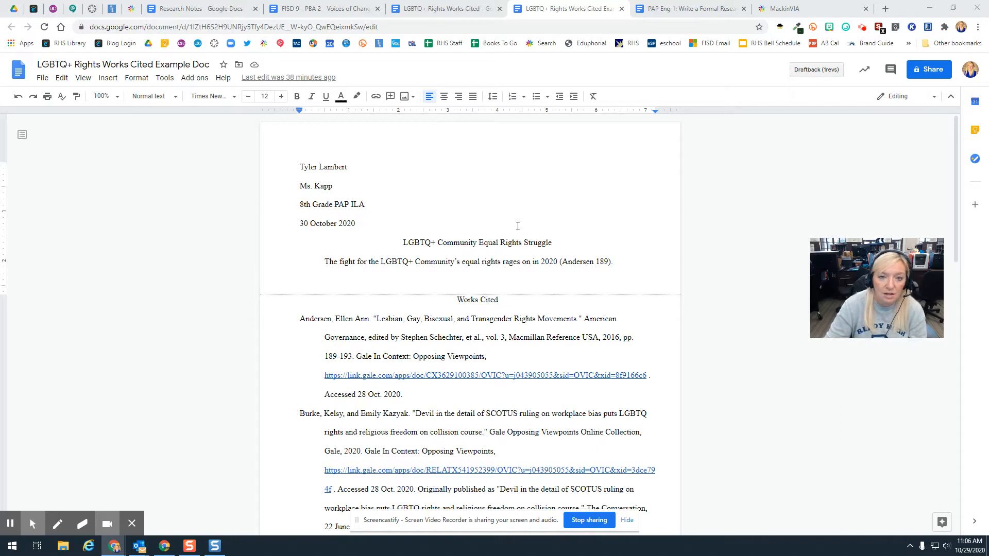
Open the document's citations tool
click(163, 79)
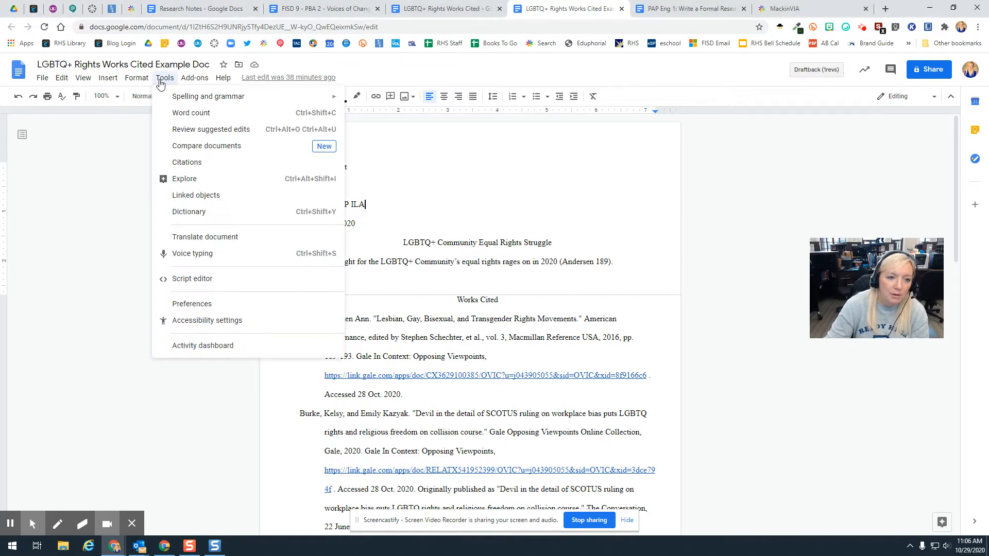
click(188, 164)
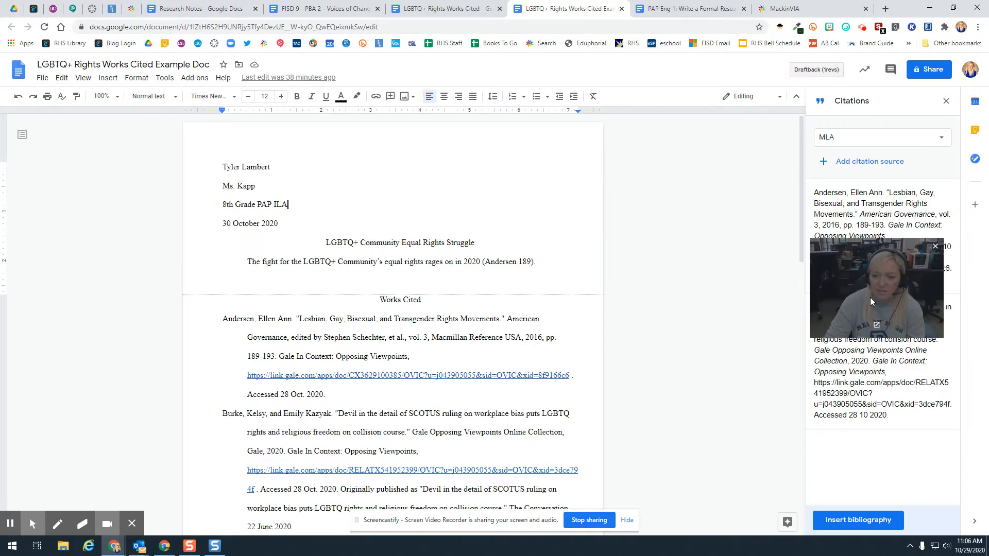
drag(870, 298, 726, 166)
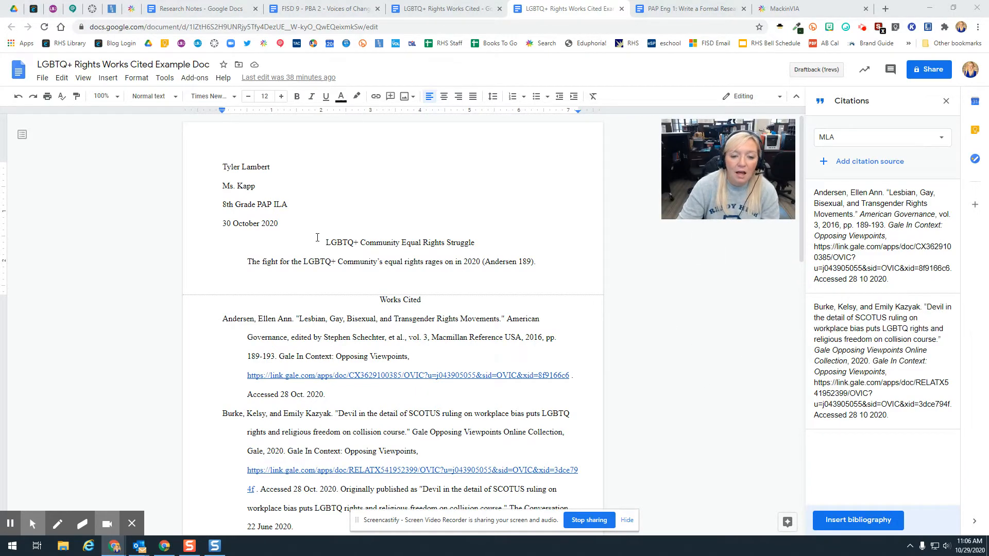
Compare the Works Cited entries with the saved citation sources and review the available citation styles
scroll(406, 349, down, 3)
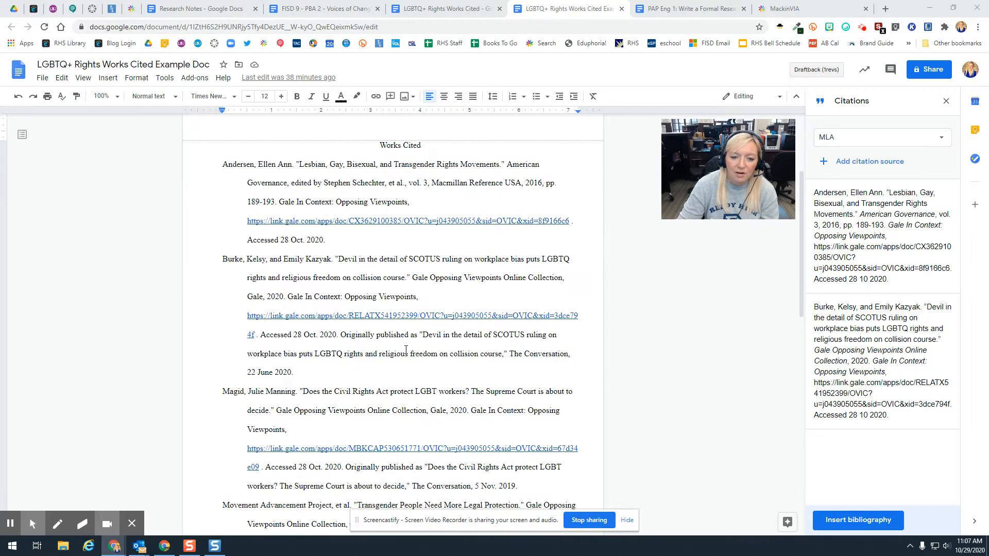
scroll(350, 454, down, 6)
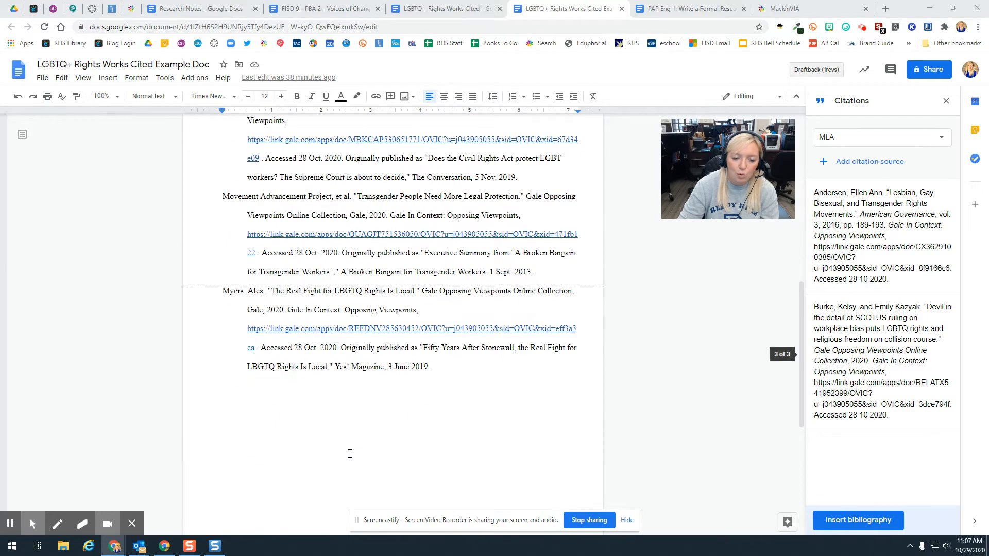
scroll(350, 454, up, 9)
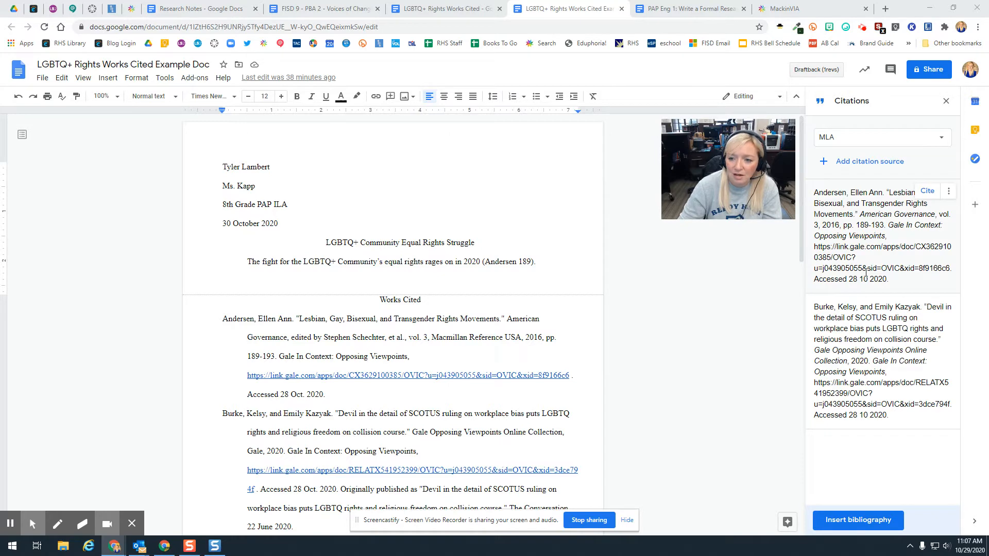
mouse_move(843, 236)
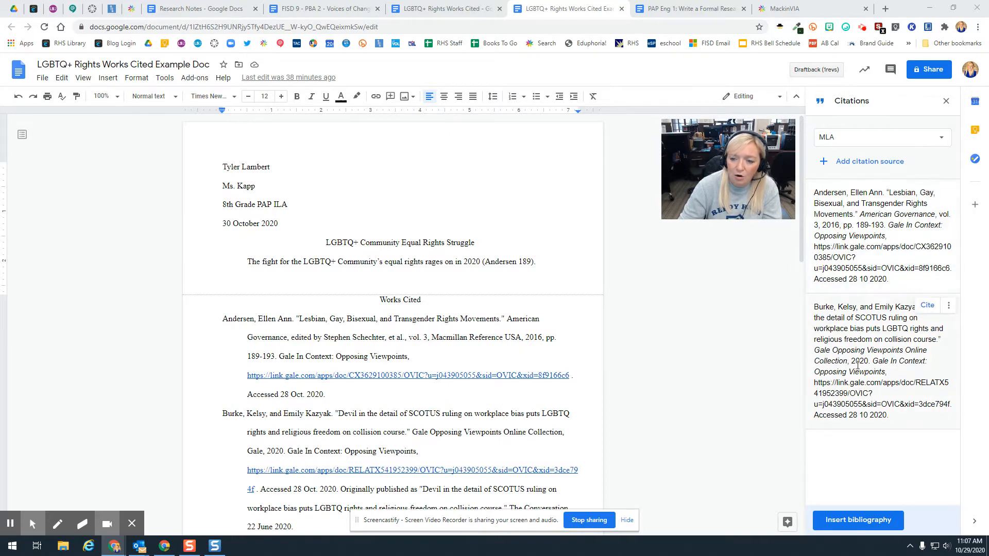
scroll(478, 426, down, 1)
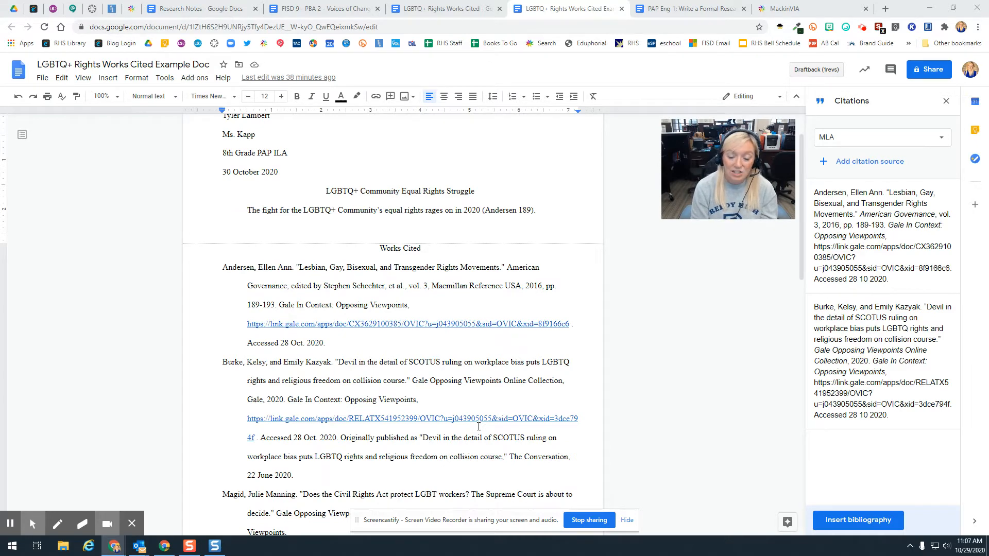
mouse_move(684, 200)
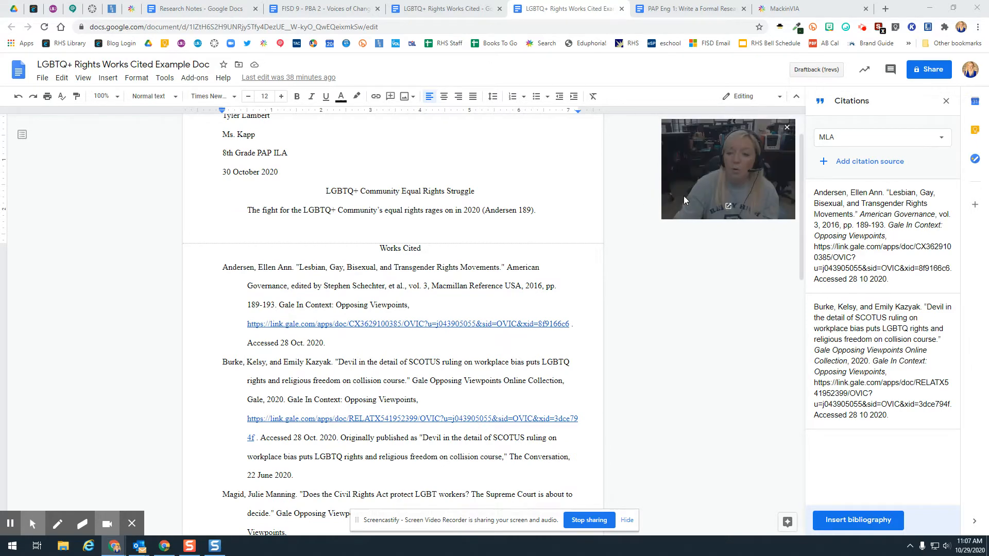
click(941, 138)
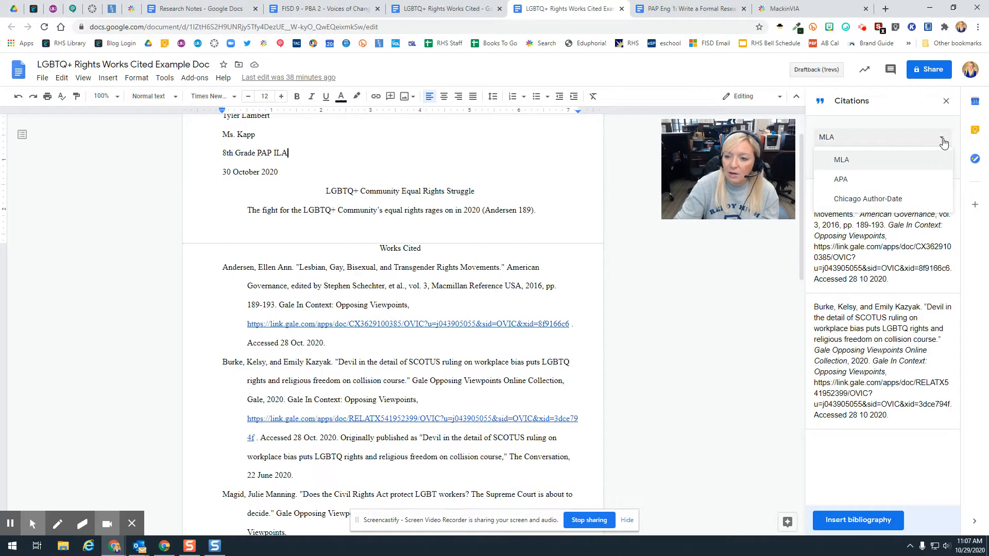
click(685, 332)
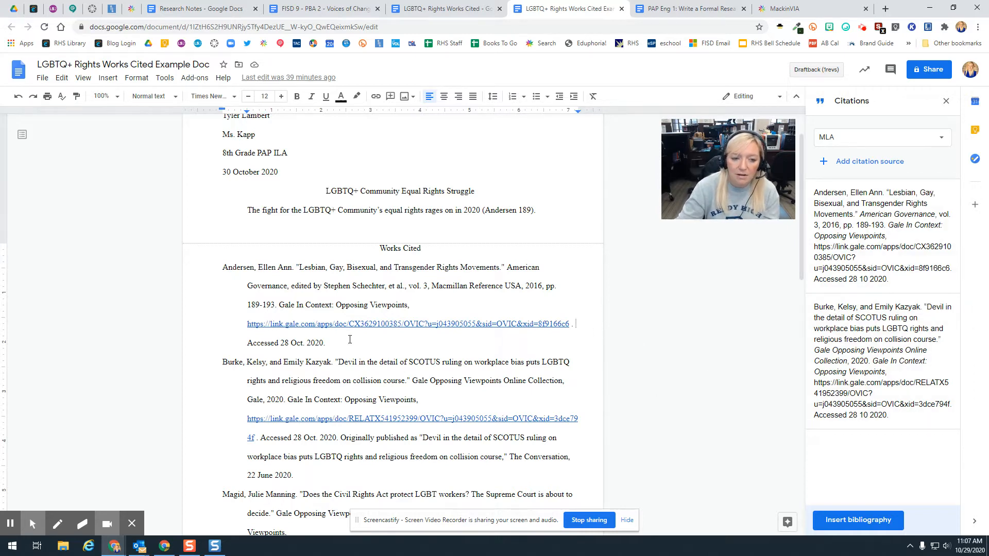
Start a new citation source for the third Works Cited entry with Journal article as its source type
scroll(222, 221, down, 1)
scroll(320, 364, down, 3)
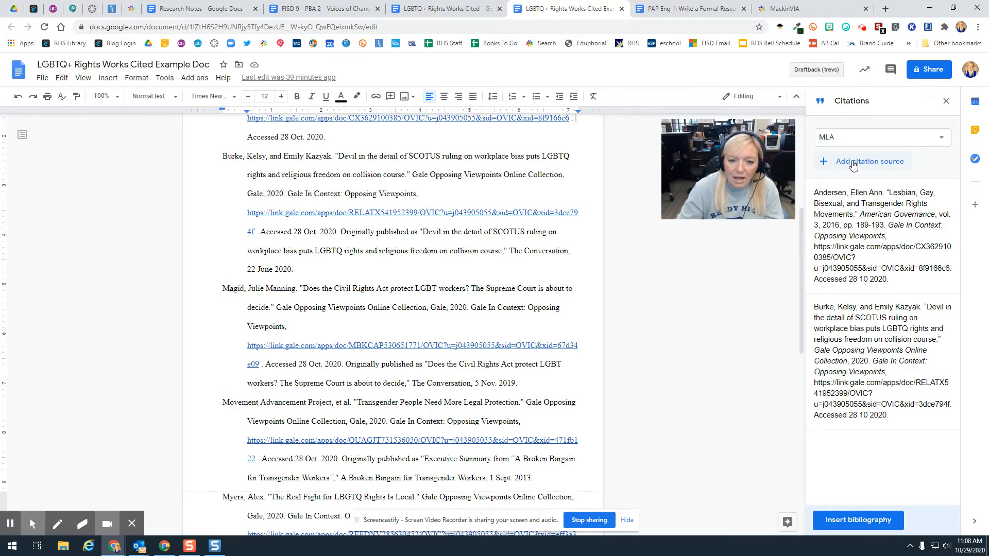
scroll(552, 294, up, 2)
scroll(546, 300, down, 2)
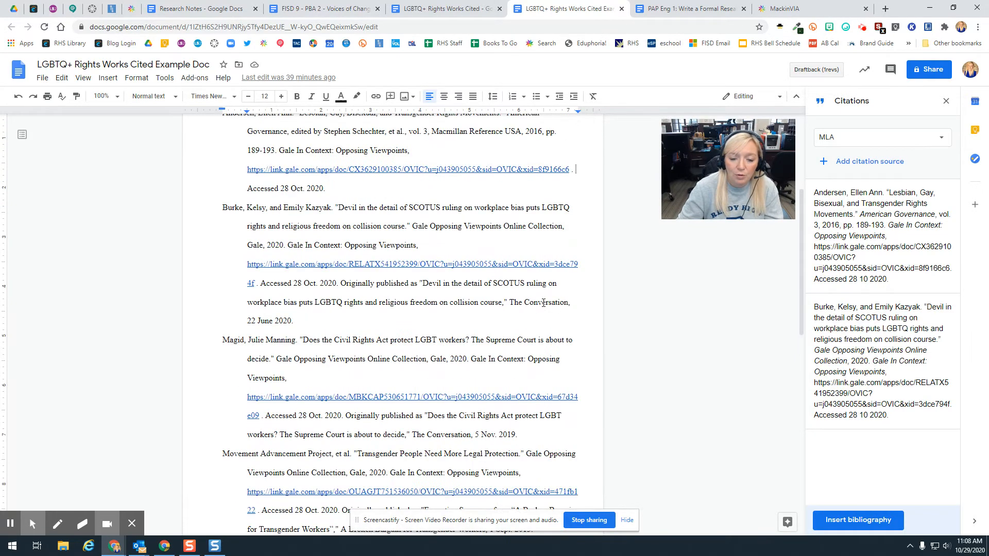
scroll(543, 303, down, 1)
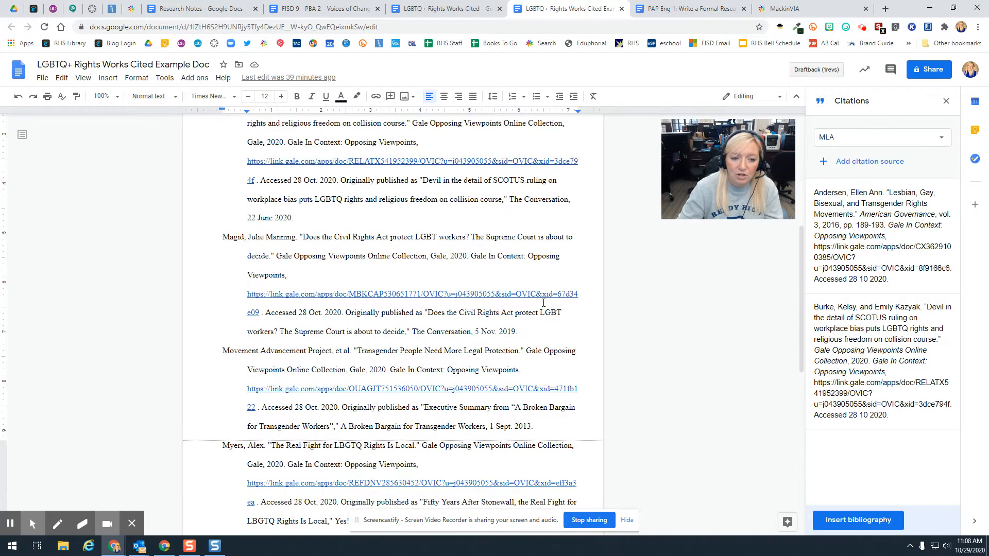
click(849, 161)
click(855, 149)
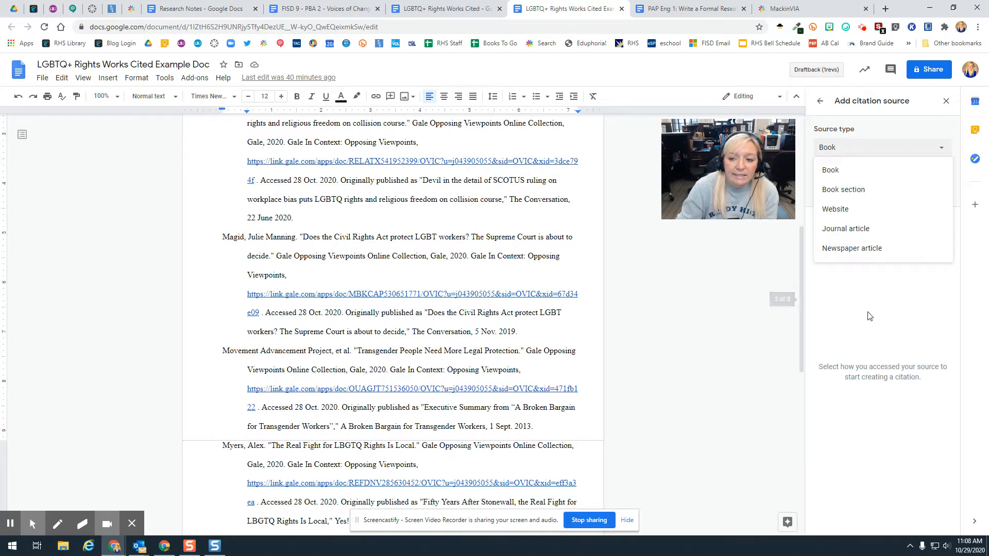
click(851, 230)
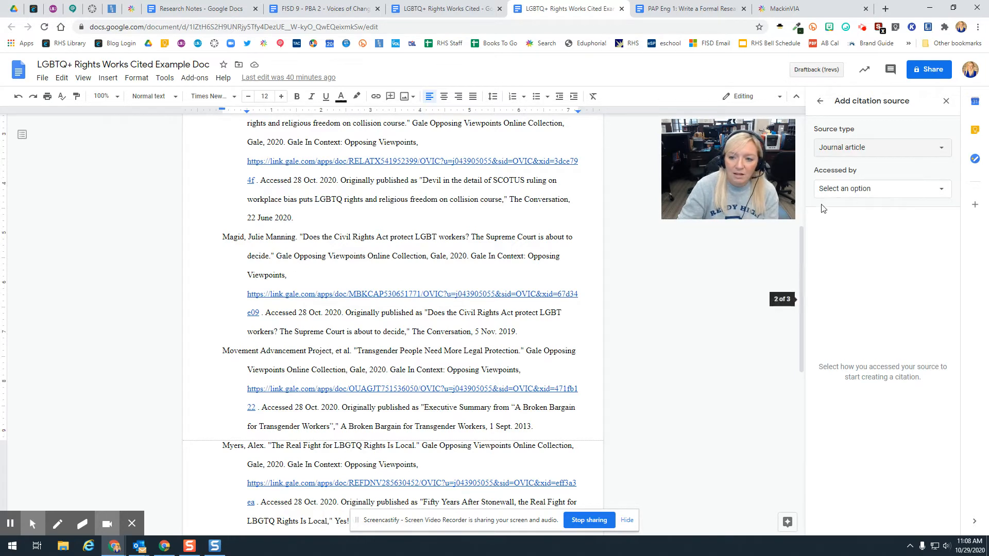
Try Website as the source type and switch back to Journal article
click(855, 190)
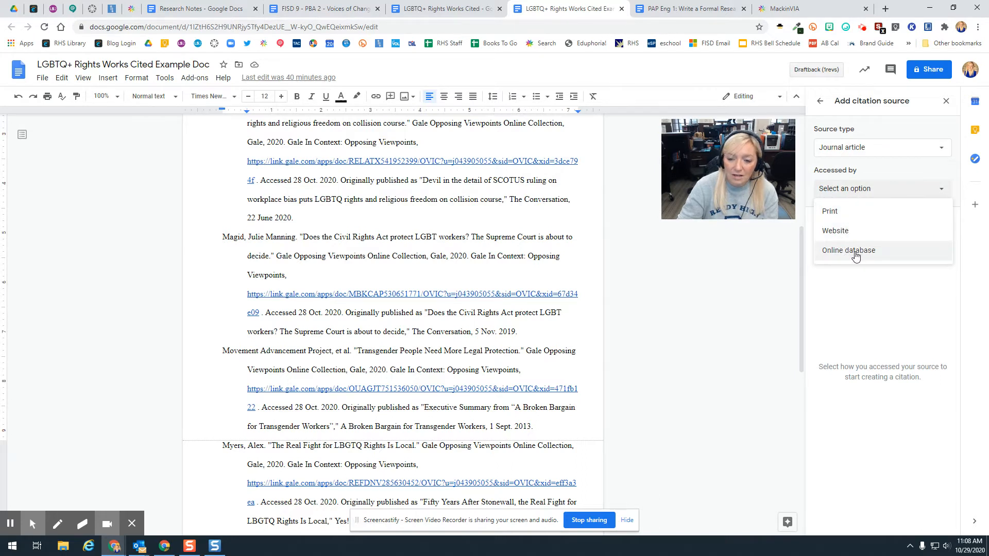
click(873, 149)
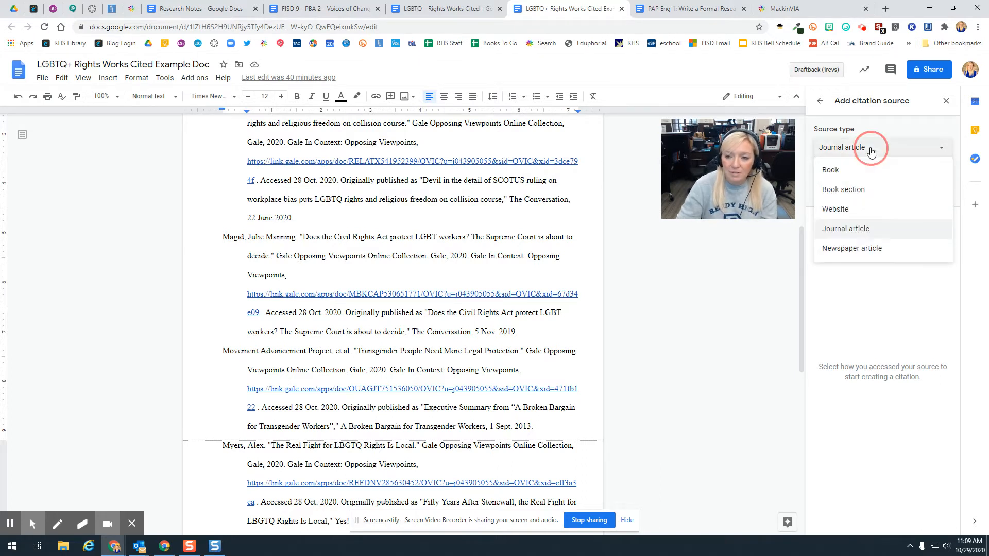
click(847, 209)
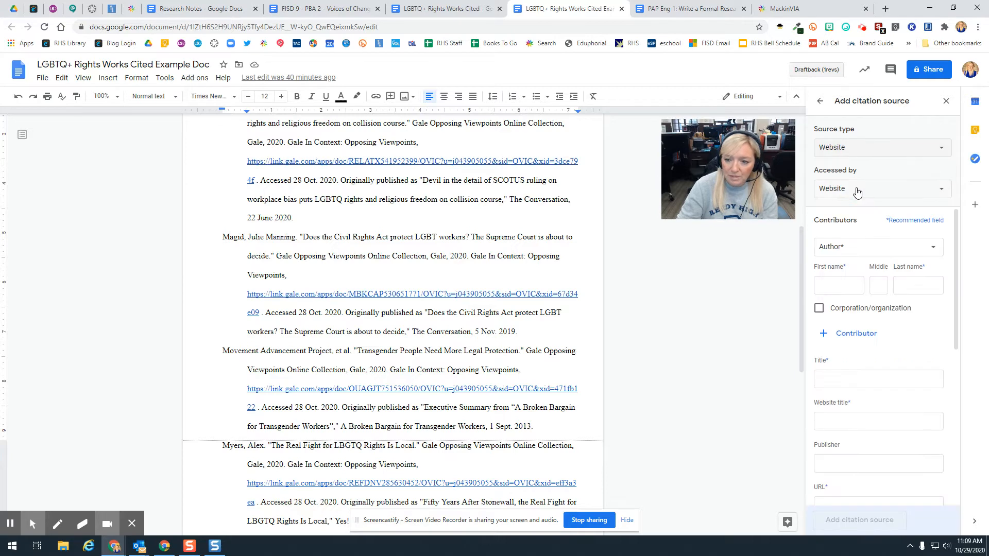
click(876, 150)
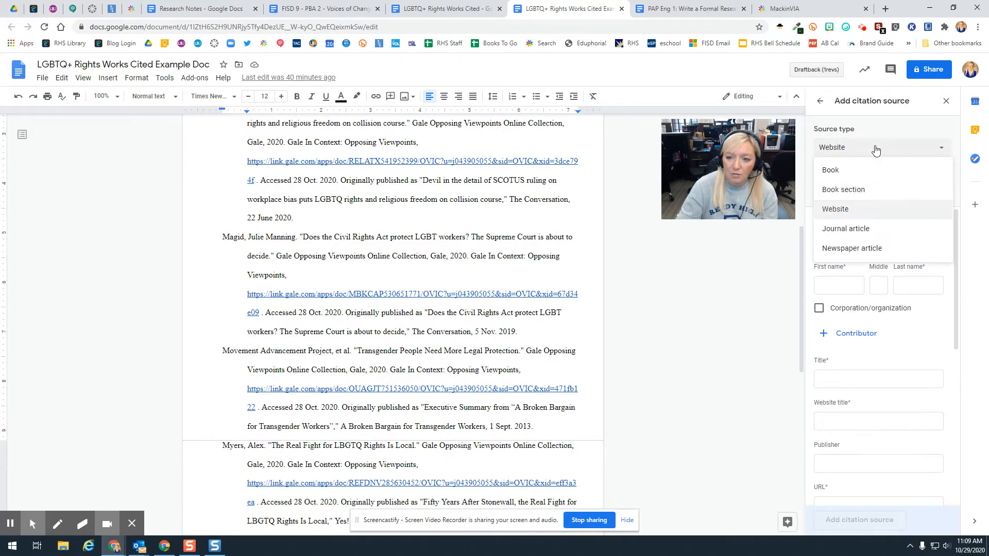
click(845, 234)
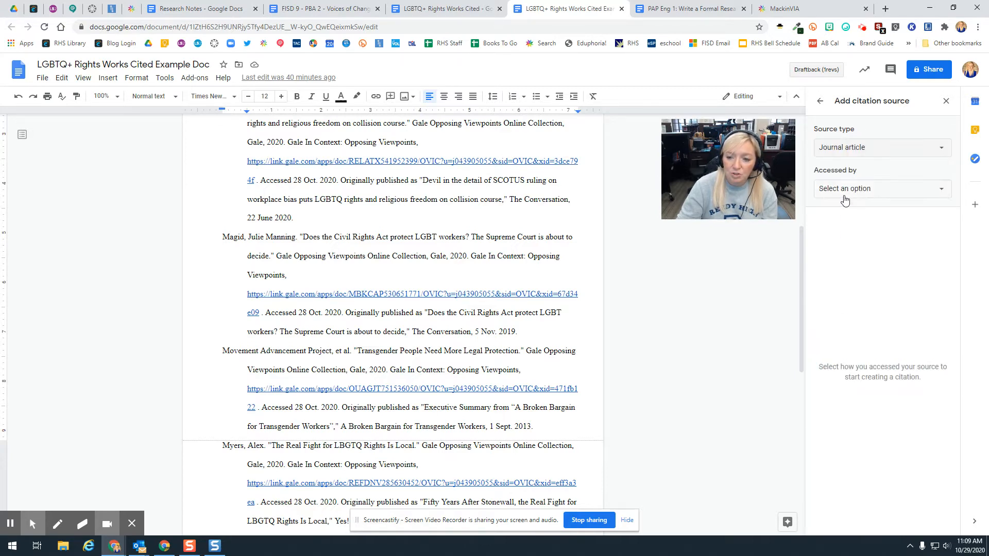
Set the source as accessed by Online database and enter the author's first, middle and last name from the third Works Cited entry
click(844, 192)
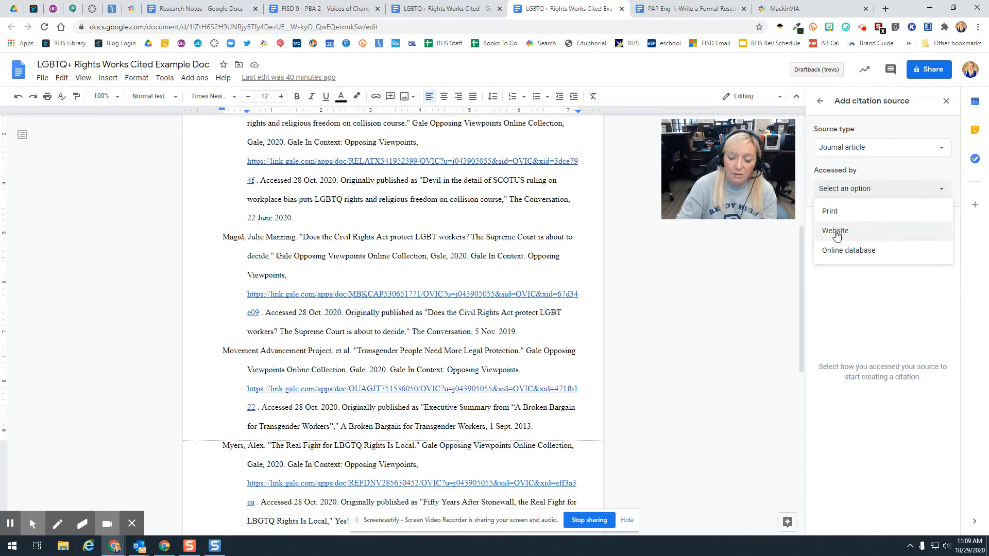
click(838, 251)
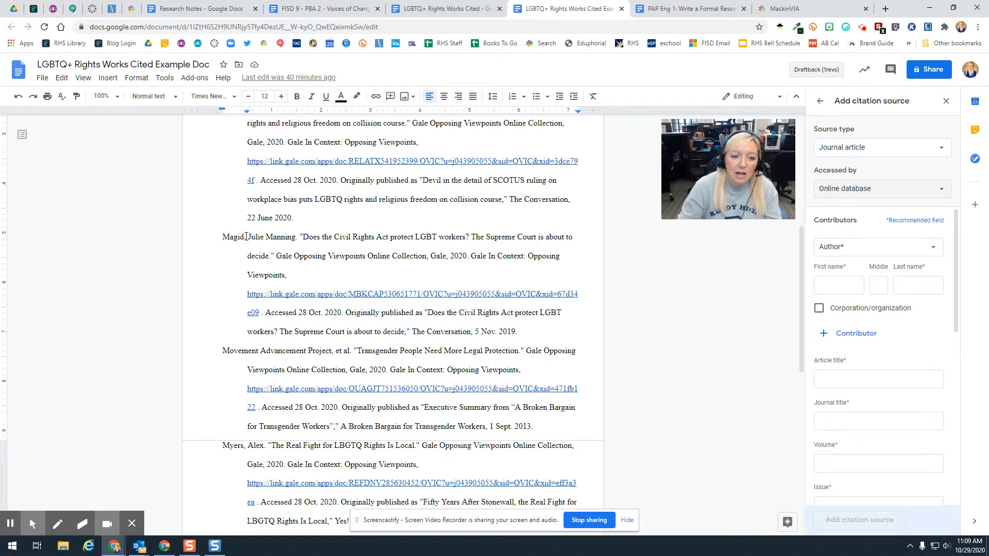
click(837, 287)
text(Julie)
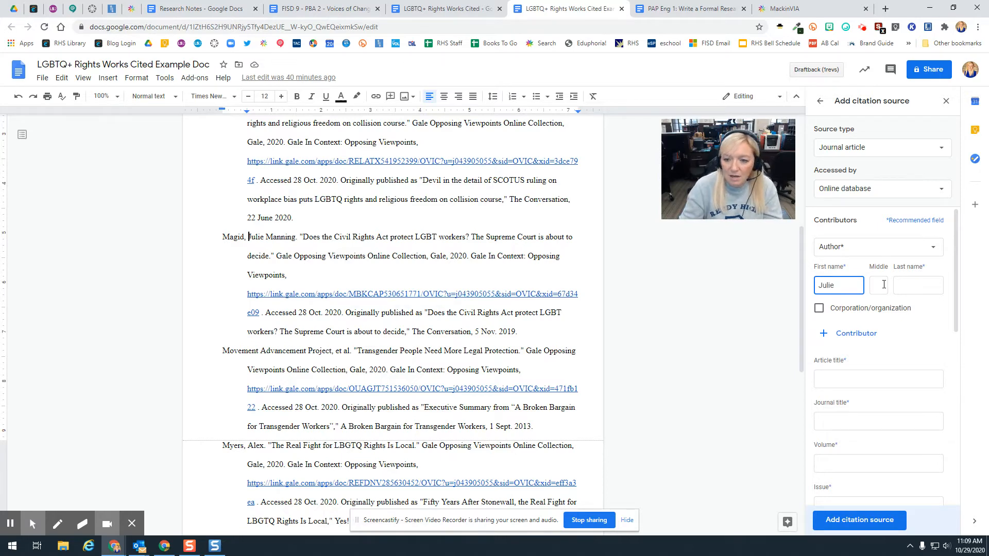
click(882, 285)
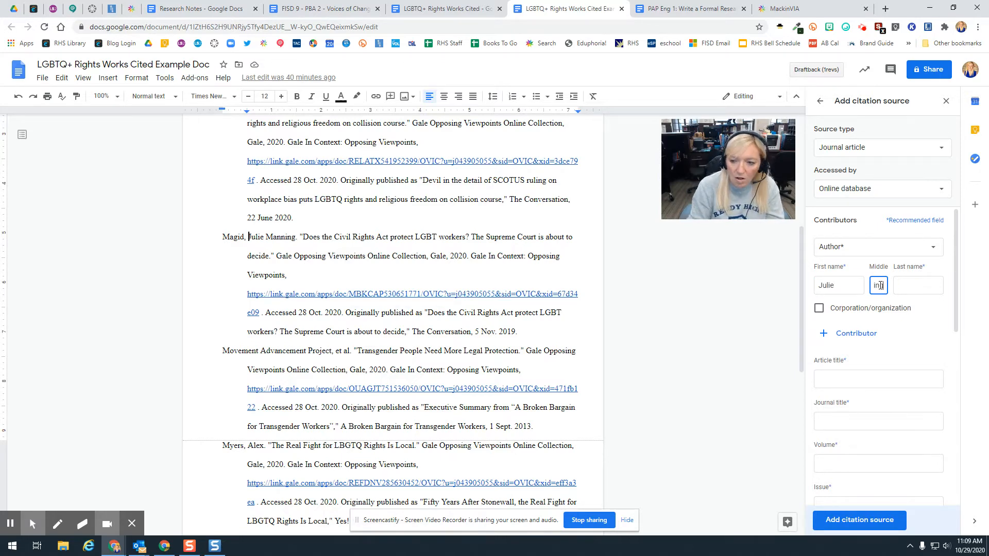
click(913, 285)
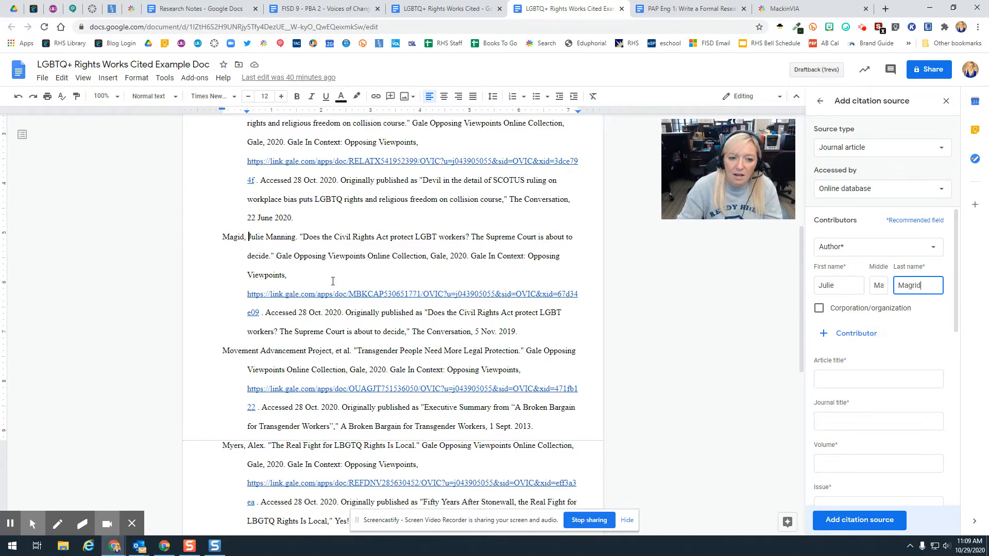
Try adding a second author to the citation source and remove the extra contributor
scroll(324, 249, up, 2)
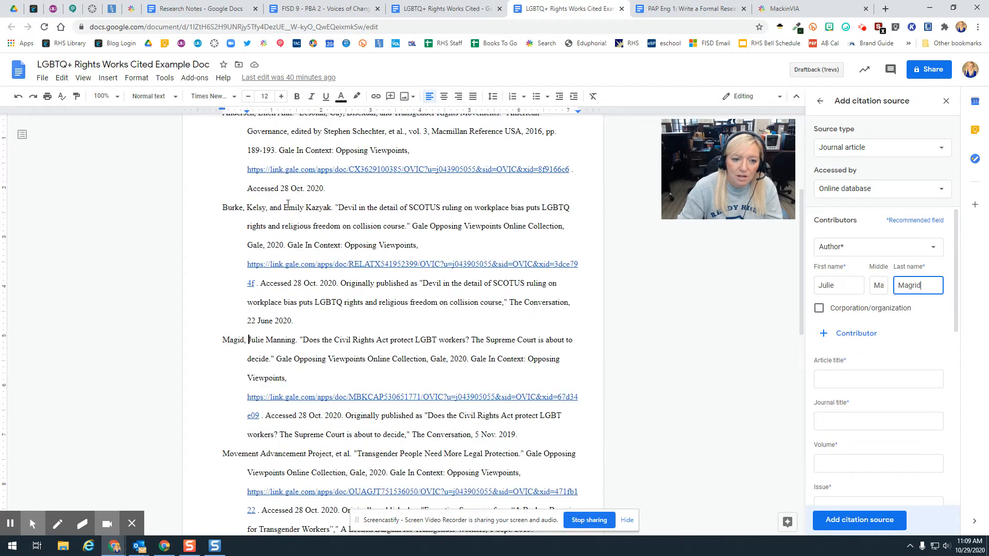
scroll(356, 350, down, 1)
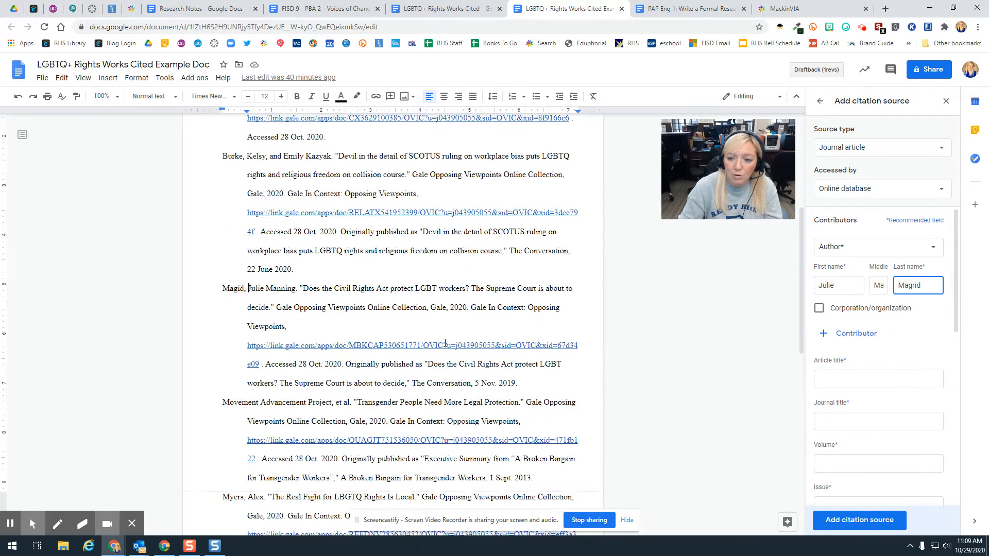
click(831, 338)
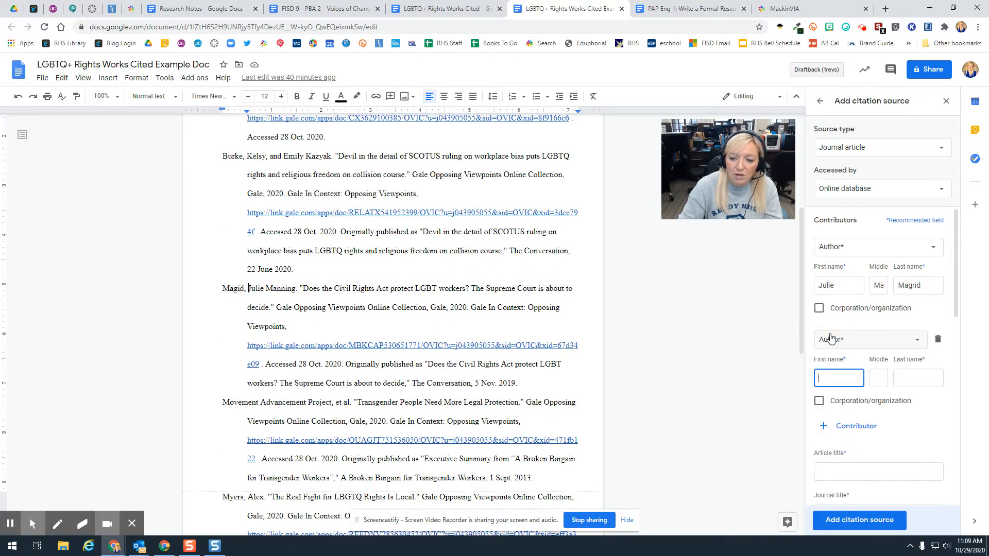
click(938, 341)
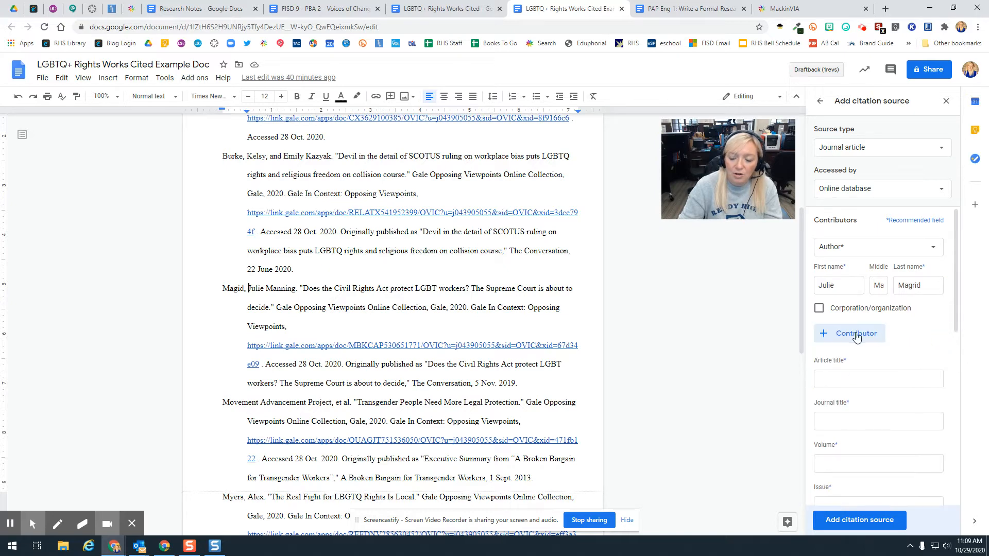
Set the article title to "Does the Civil Rights Act protect LGBT workers? The Supreme Court is about to decide" from the third Works Cited entry
click(847, 381)
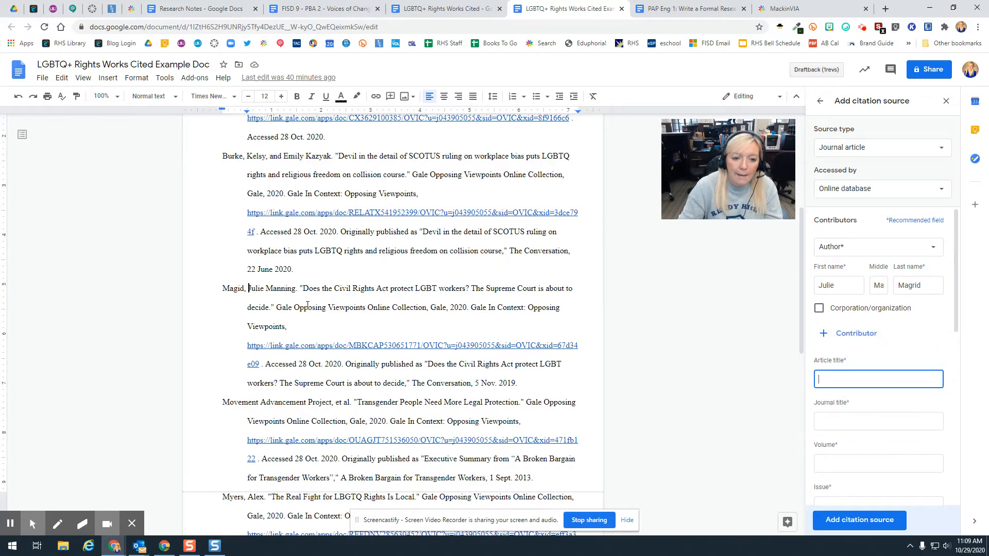
drag(304, 290, 270, 306)
key(ctrl+c)
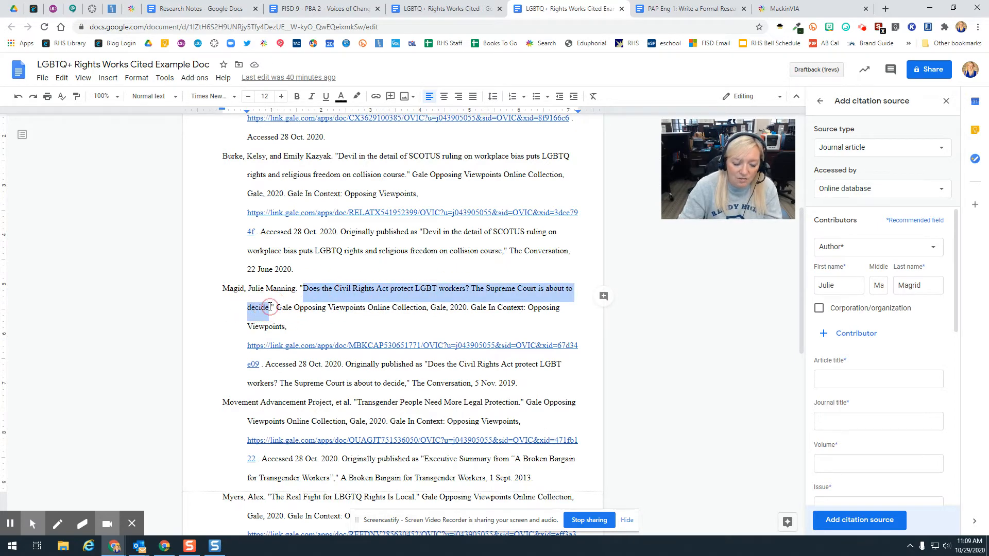
click(847, 379)
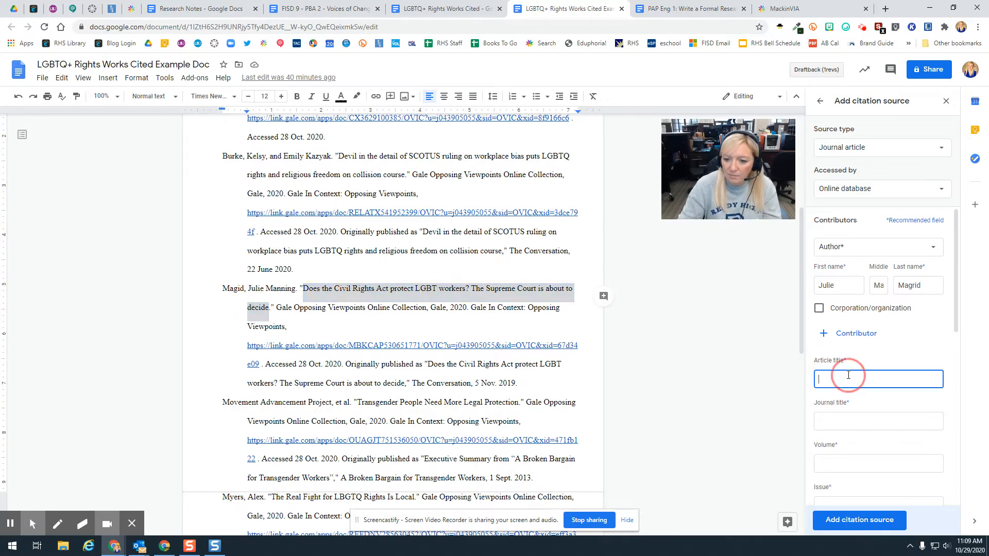
key(ctrl+v)
Set the journal title to "Gale Opposing Viewpoints Online Collection", copied from the third Works Cited entry
click(841, 416)
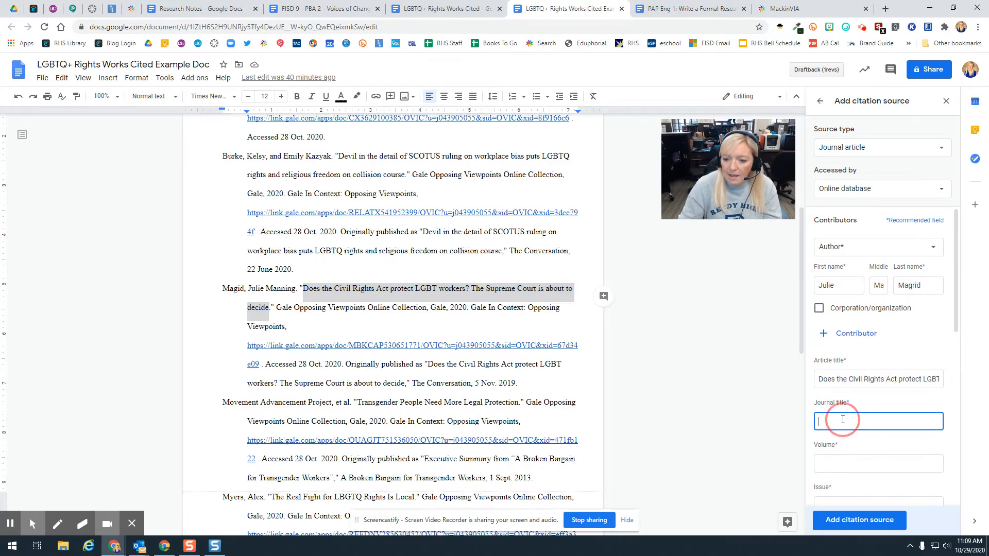
click(292, 309)
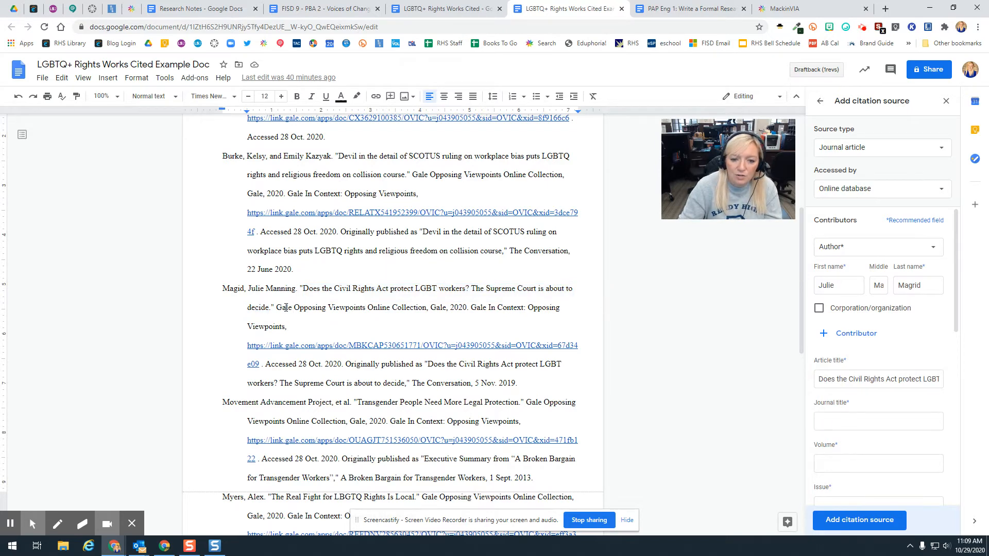
drag(278, 308, 427, 307)
key(ctrl+c)
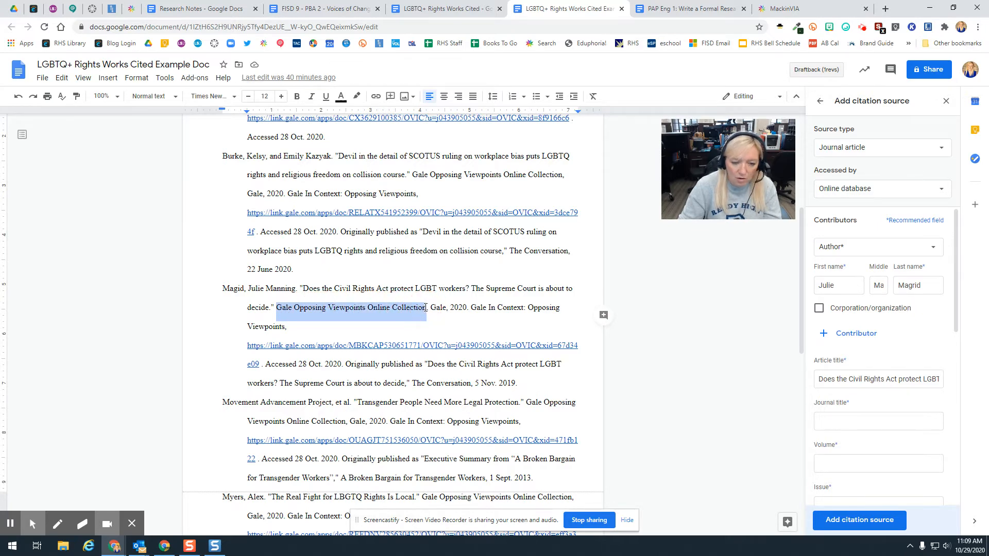
click(879, 426)
key(ctrl+v)
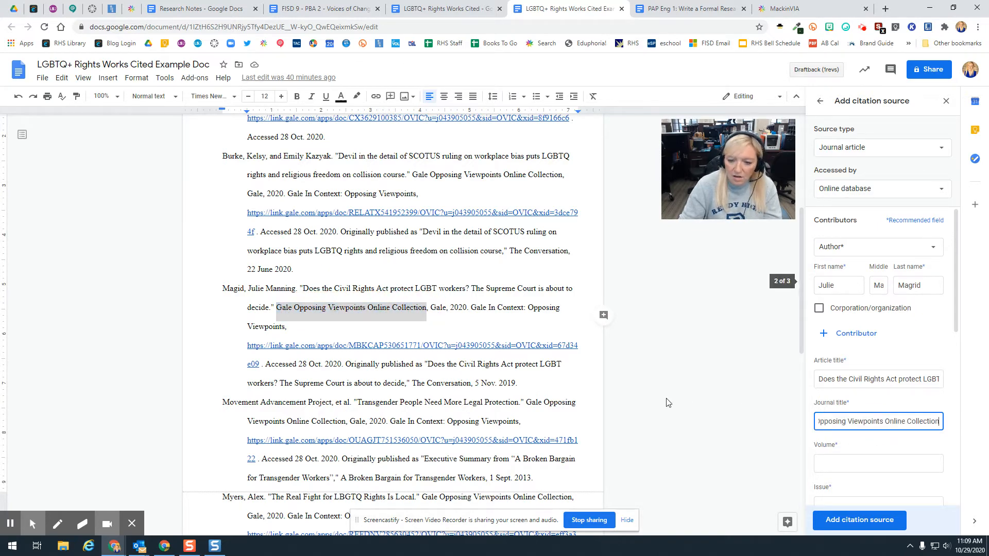
Leave volume, issue and pages blank and set the source's published year to 2020
scroll(899, 454, down, 2)
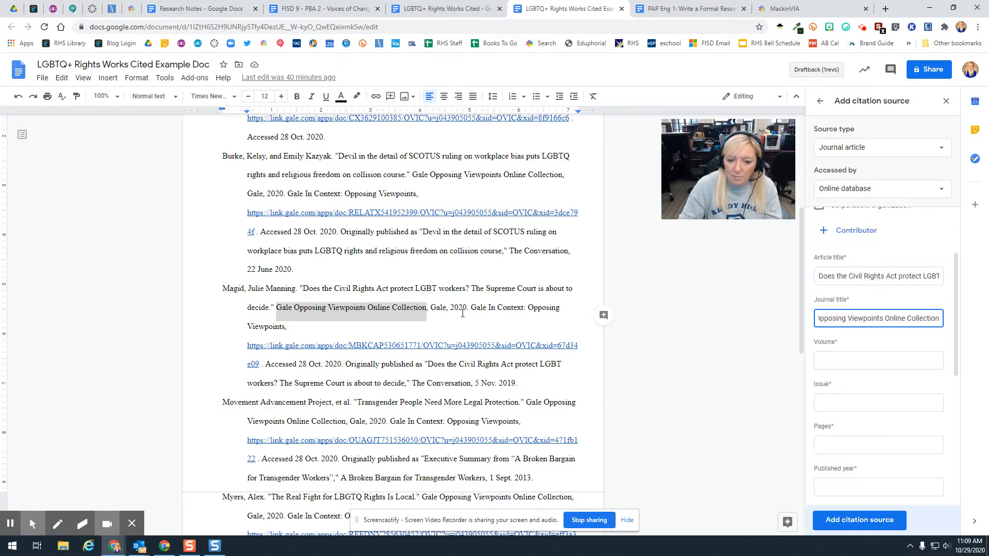
click(851, 363)
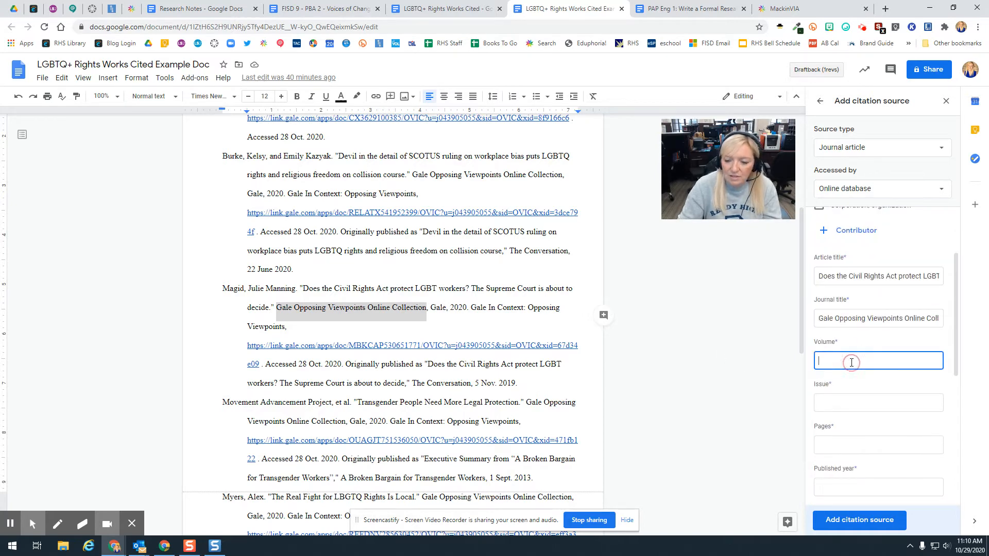
click(847, 395)
click(842, 438)
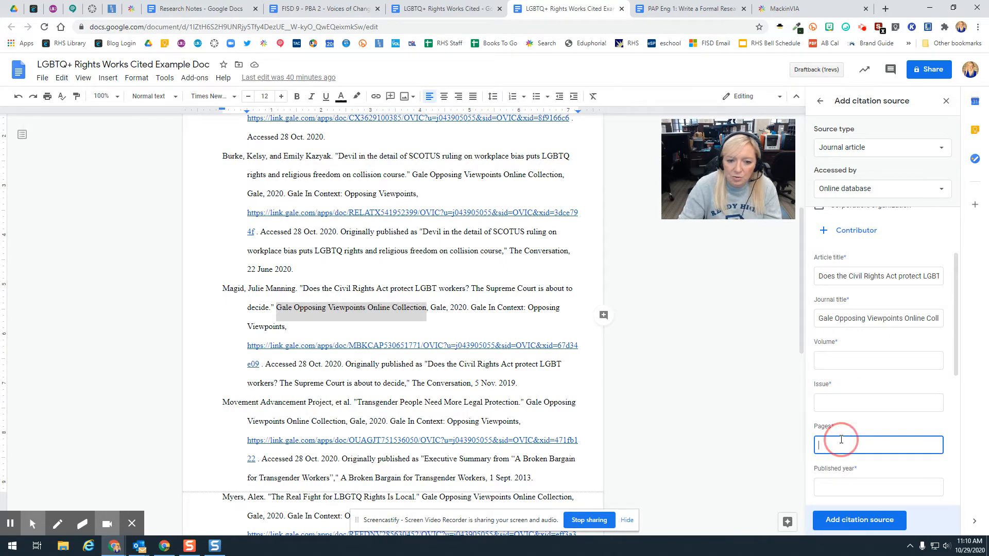
scroll(842, 439, down, 2)
click(848, 390)
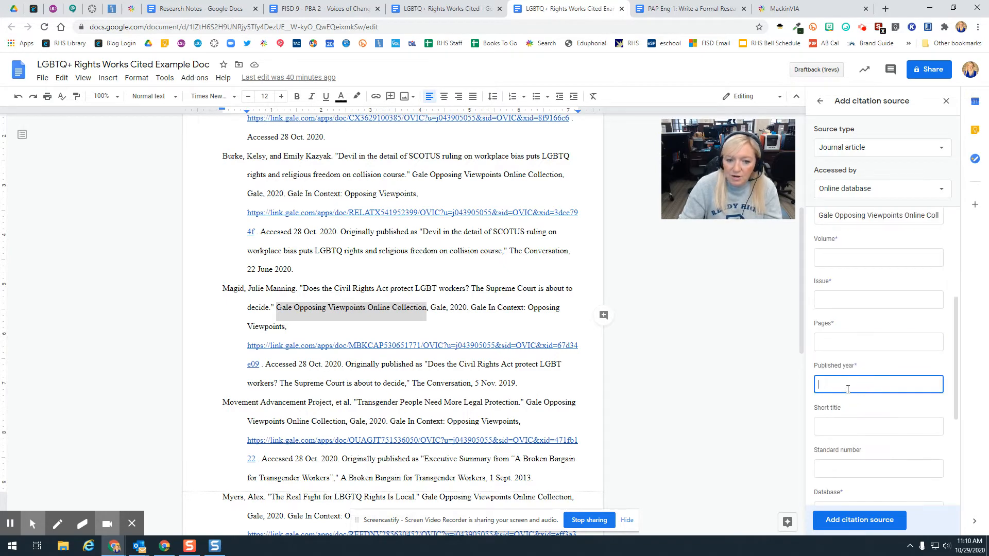
text(2020)
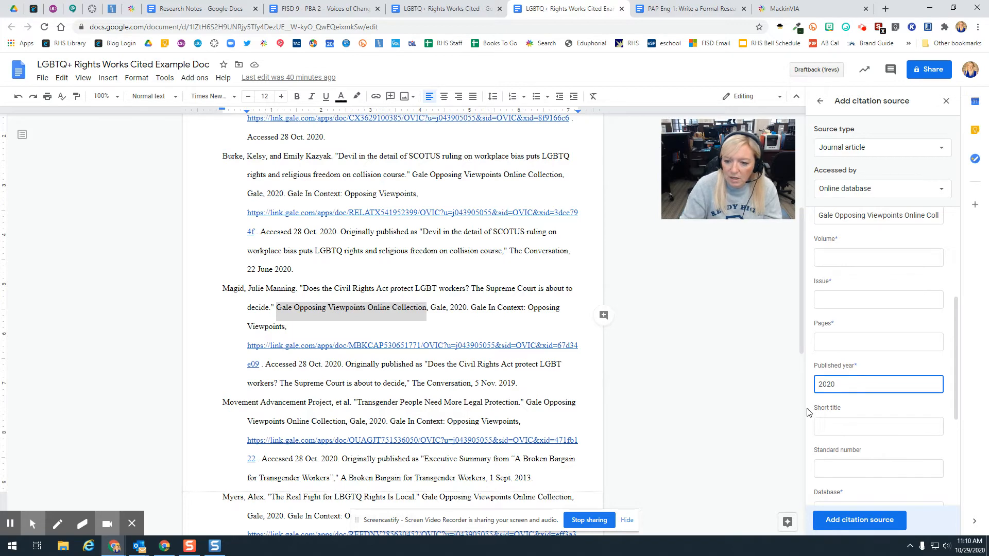
Skip the short title and standard number and set the database to "Gale In Context: Opposing Viewpoints" from the third Works Cited entry
click(843, 421)
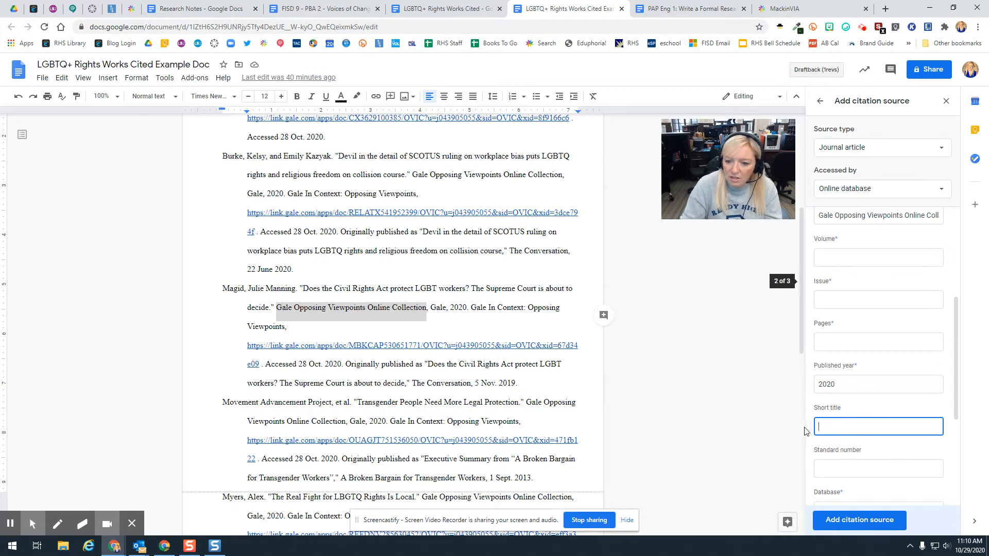
scroll(818, 430, down, 1)
click(847, 412)
scroll(846, 412, down, 2)
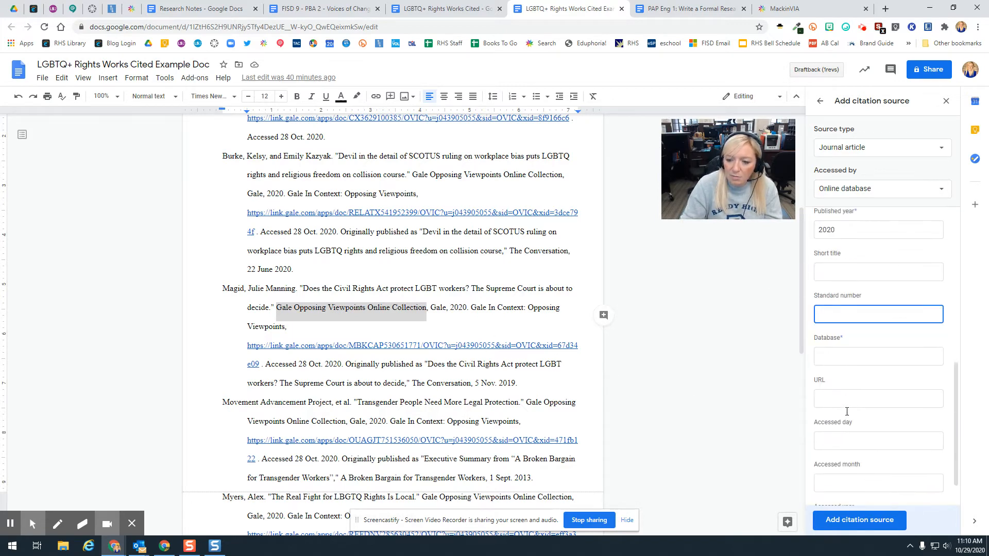
click(852, 358)
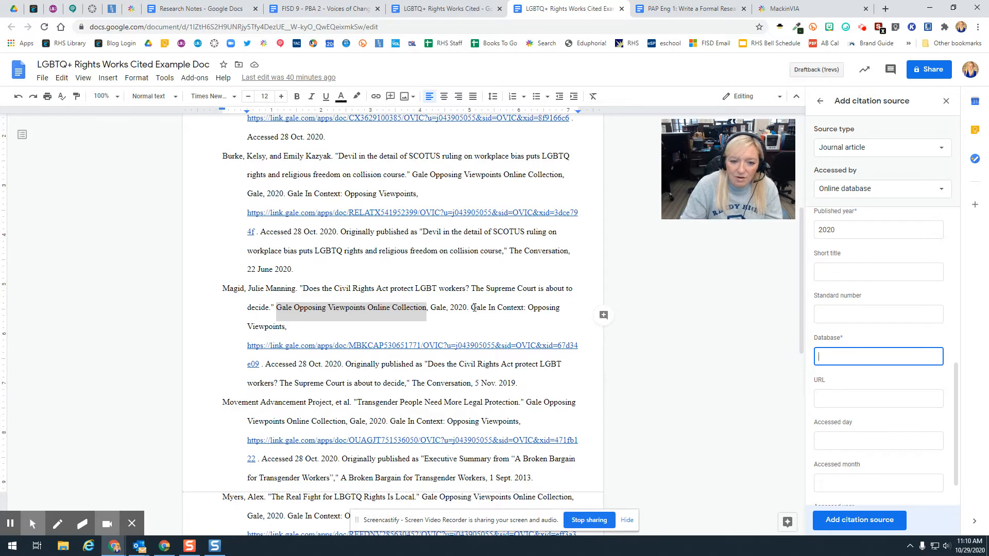
drag(473, 307, 287, 325)
key(ctrl+c)
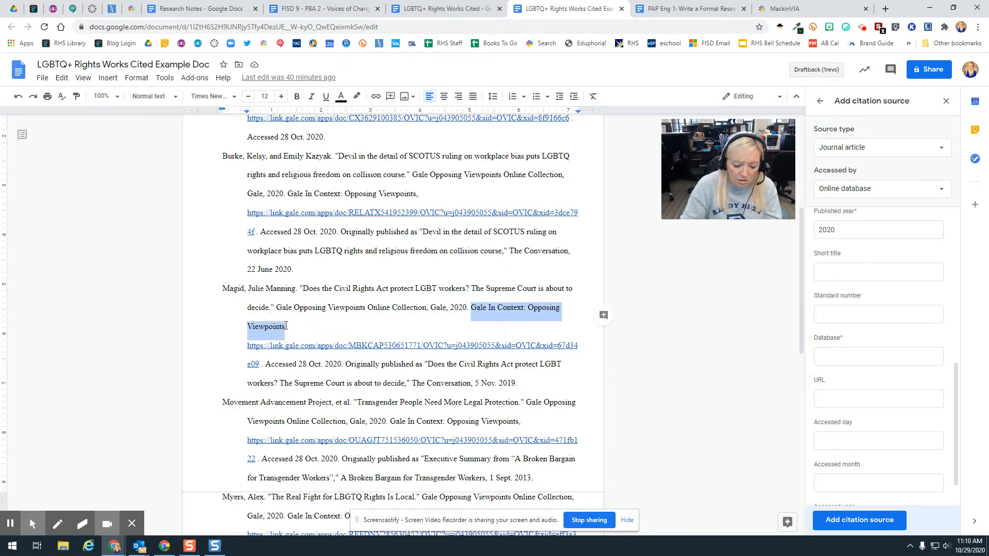
click(849, 359)
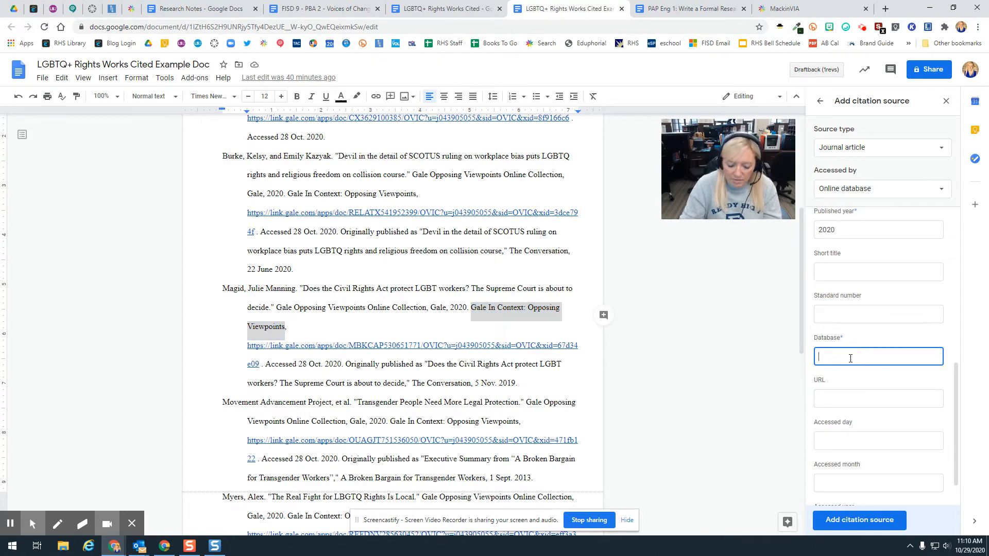
key(ctrl+v)
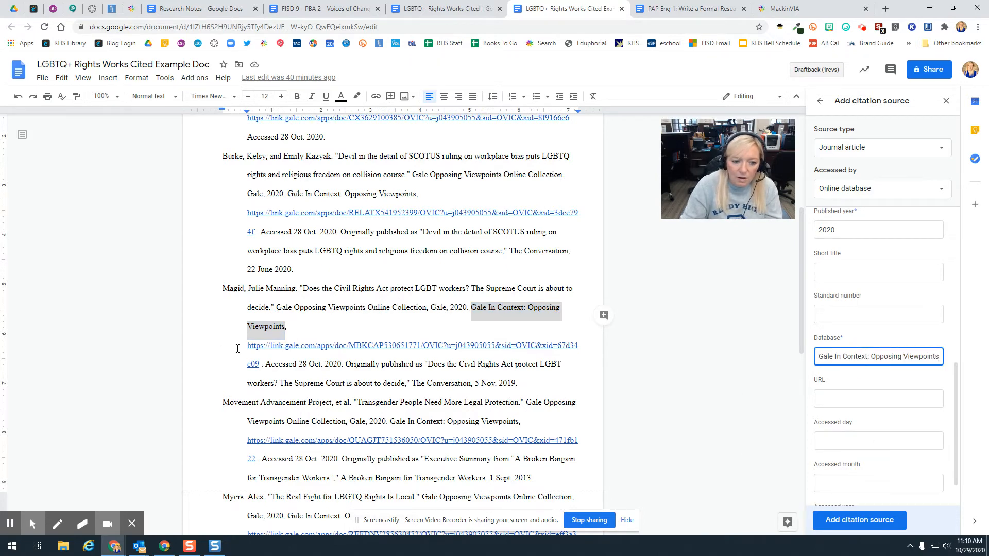
Copy the Gale link from the third Works Cited entry into the citation source's URL
drag(242, 345, 259, 365)
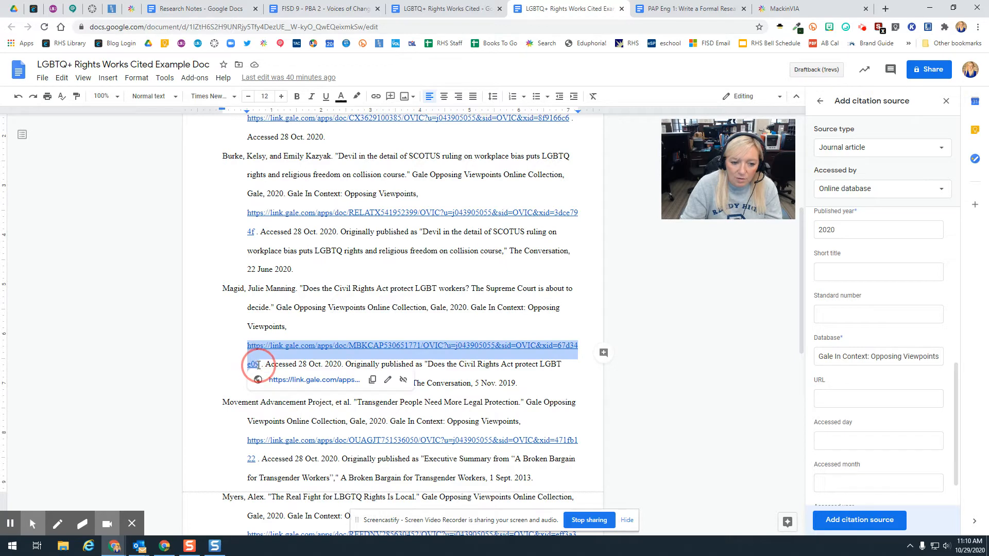
key(ctrl+c)
click(835, 402)
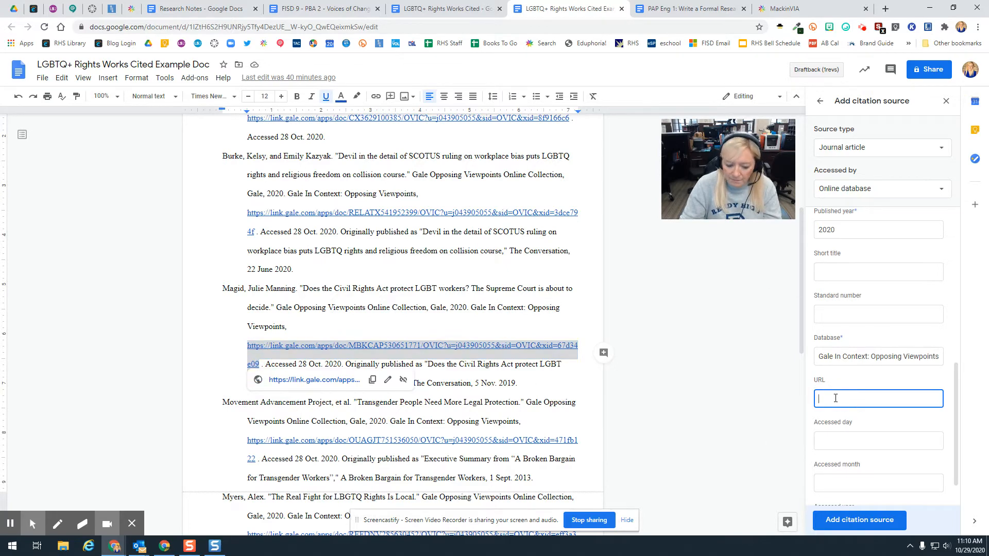
key(ctrl+v)
Set the source's access date to day 28, month 10 and year 2020
click(855, 443)
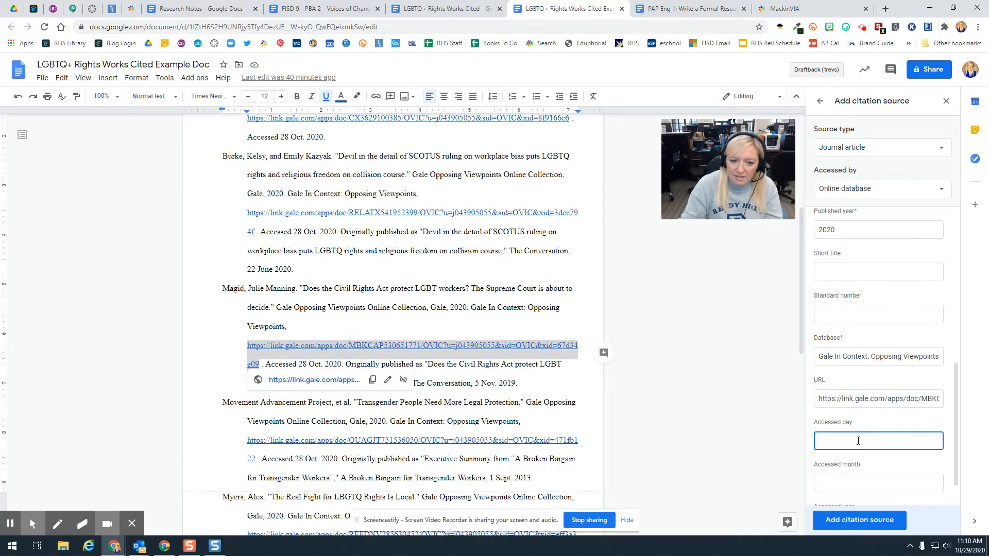
click(554, 385)
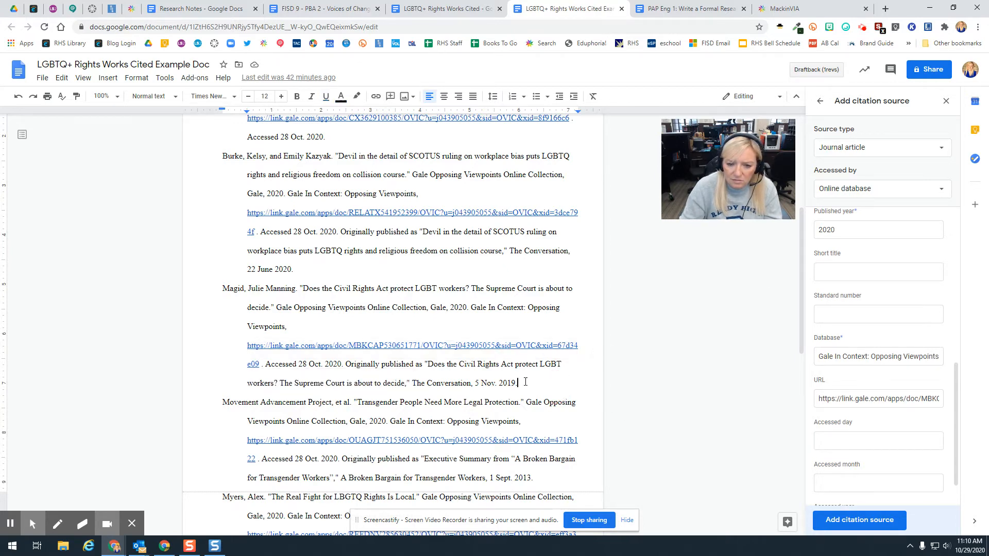
click(887, 442)
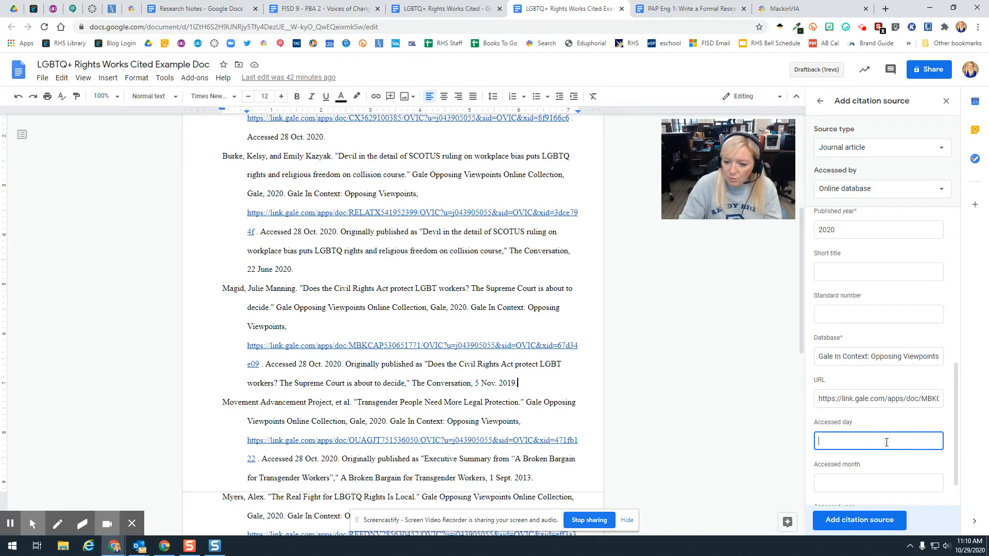
text(28)
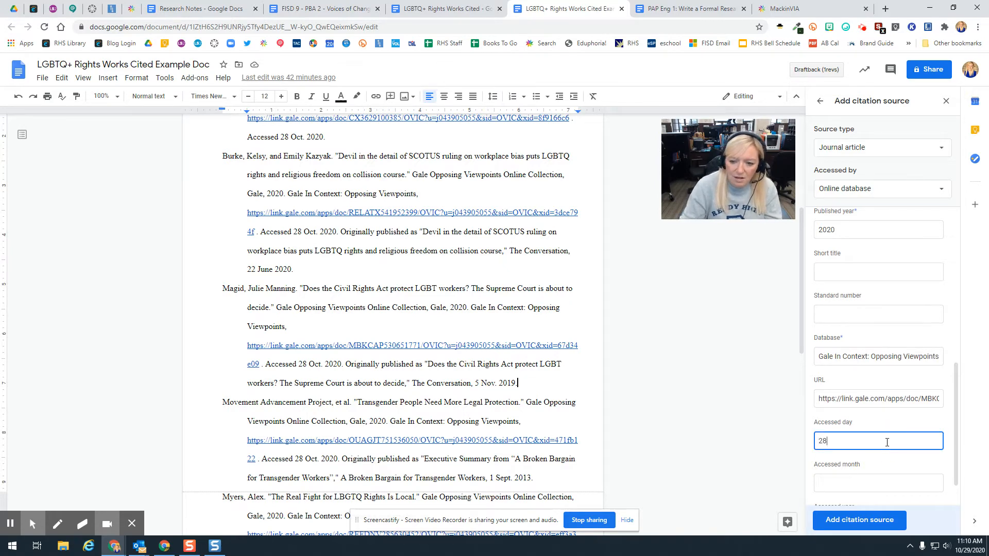
click(871, 482)
text(10)
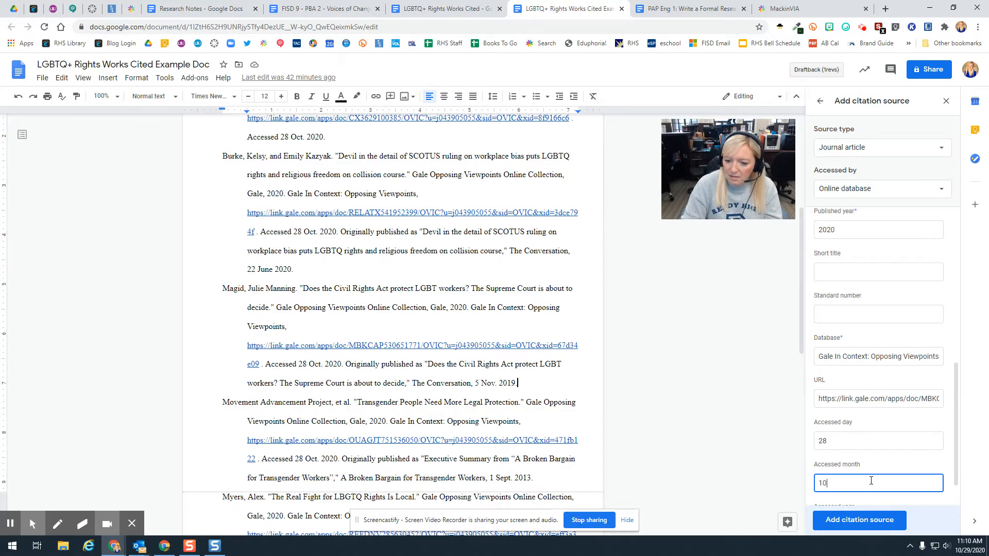
scroll(878, 476, down, 1)
click(862, 486)
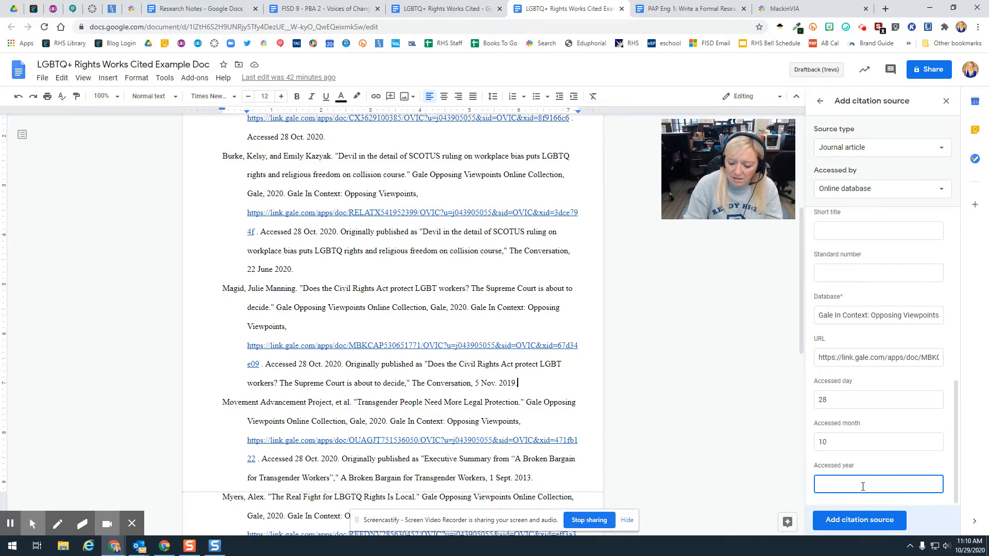
text(2020)
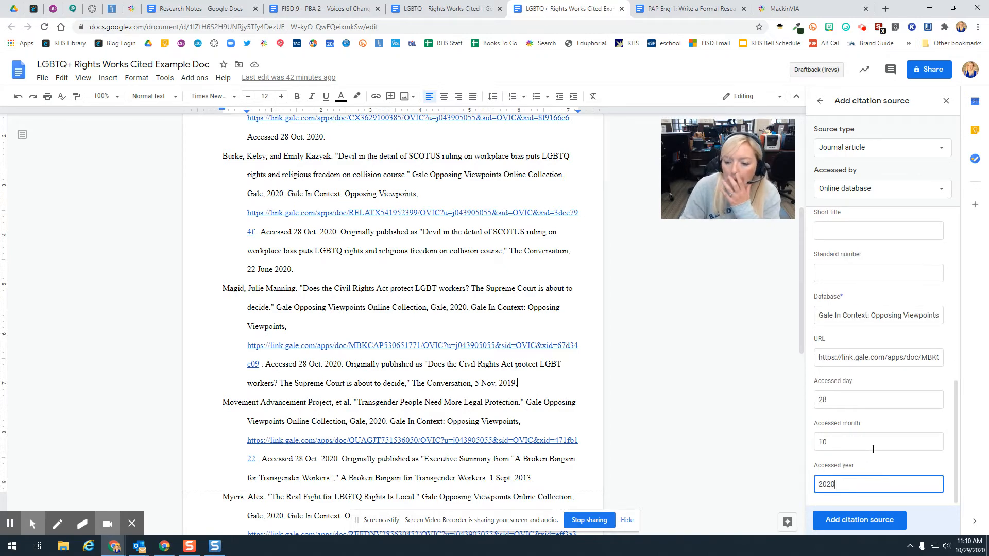
Check the completed journal article details, add the citation source and review it in the source list
scroll(876, 443, up, 5)
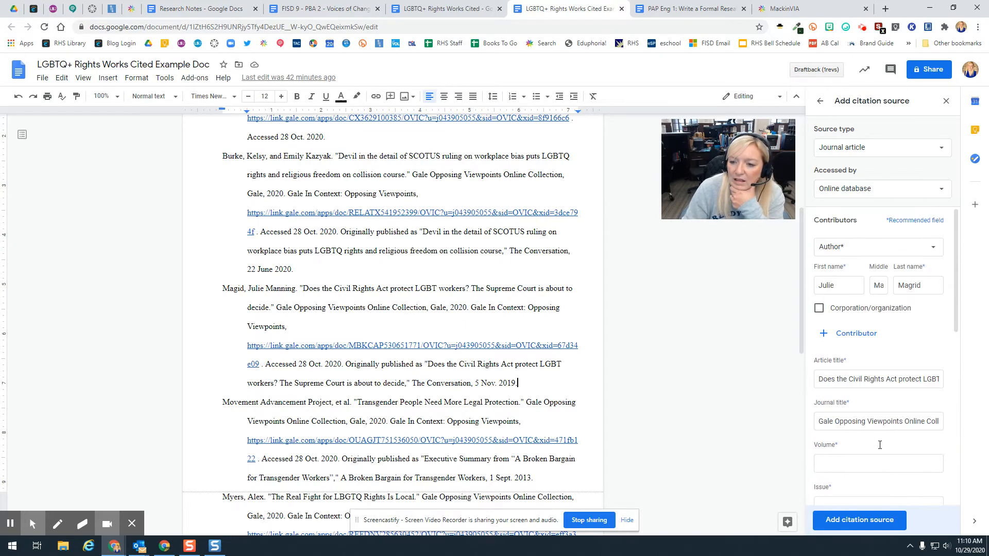
click(854, 522)
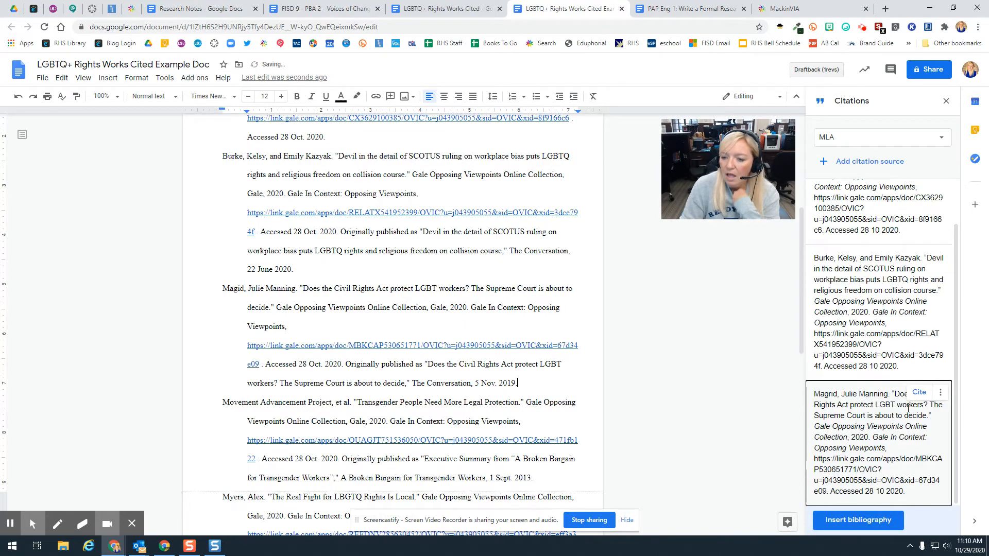
scroll(908, 409, up, 2)
scroll(908, 408, down, 2)
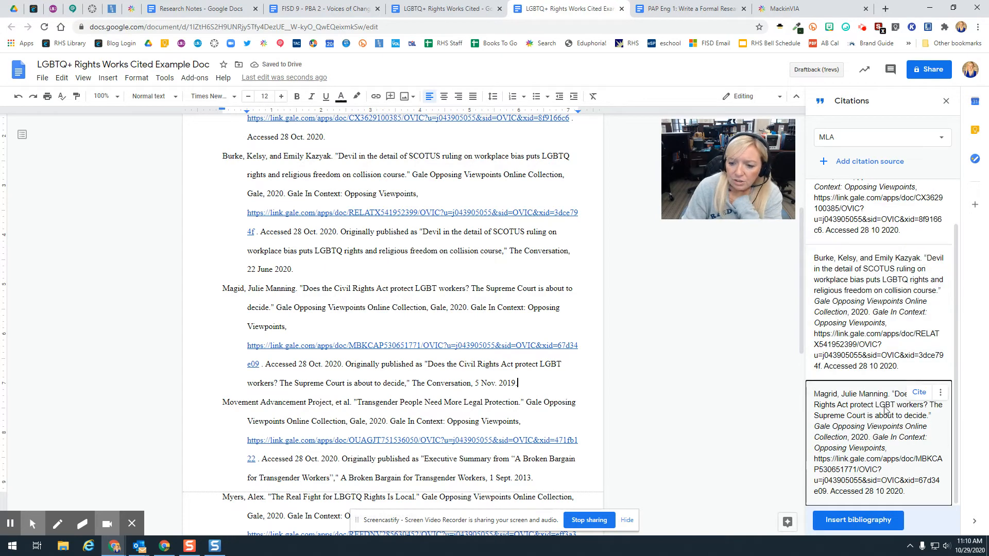
Continue the paper's opening paragraph after the first in-text citation with "The Supreme COurt is ruling on this in the summer of 2020"
scroll(371, 306, up, 5)
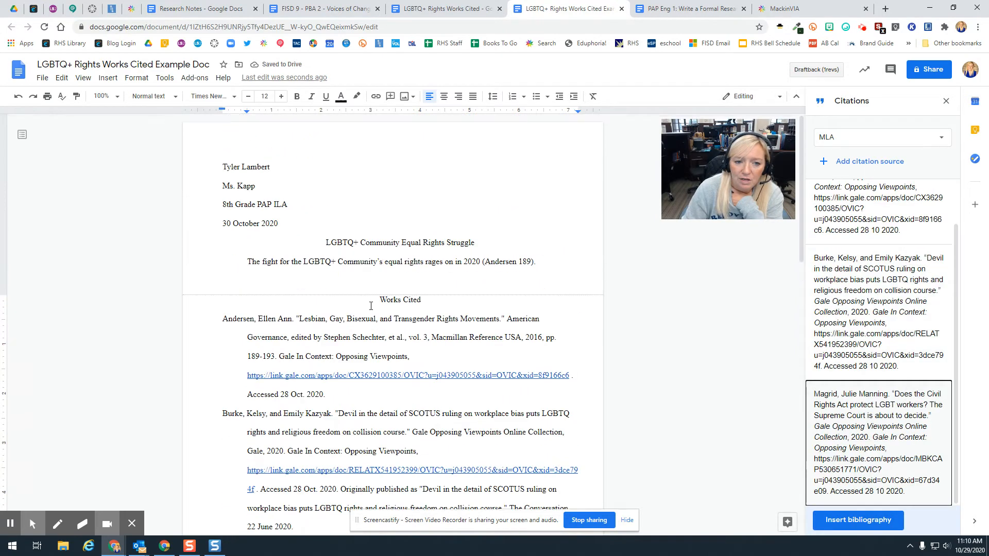
click(543, 264)
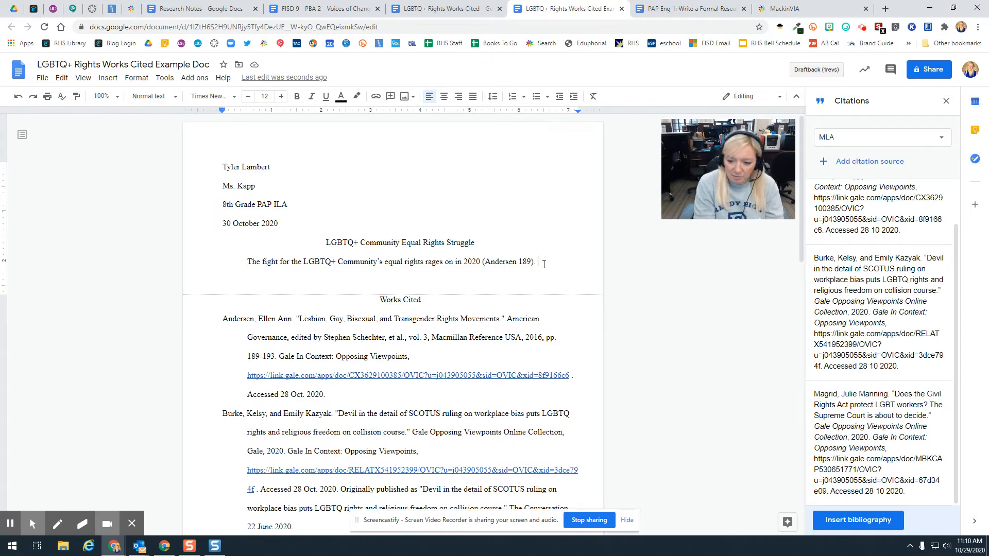
text(The Su)
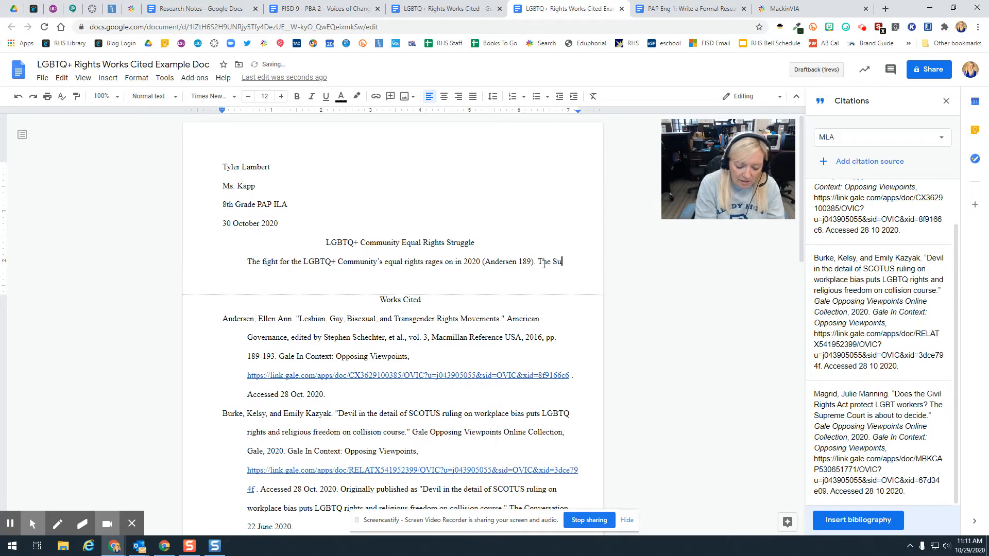
text(preme )
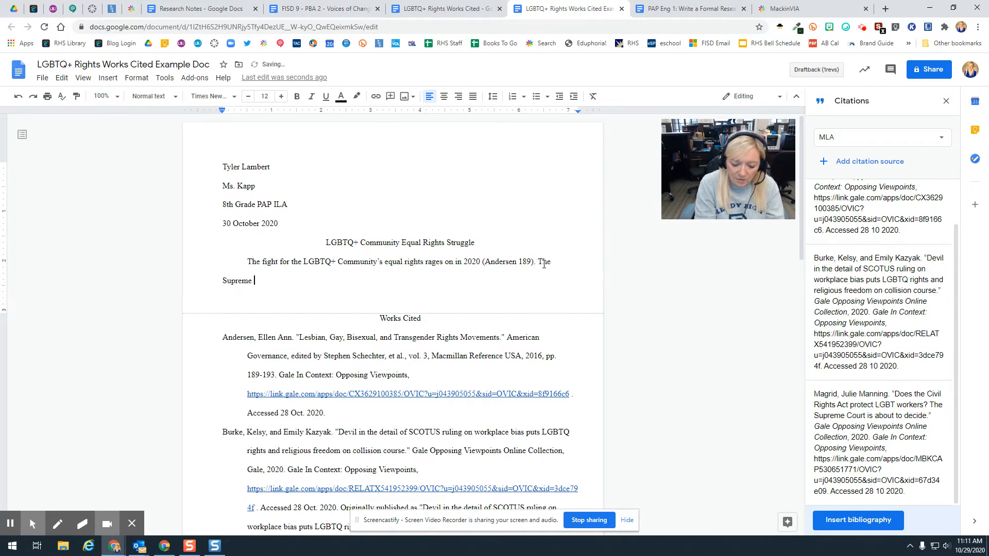
text(COurt is rul)
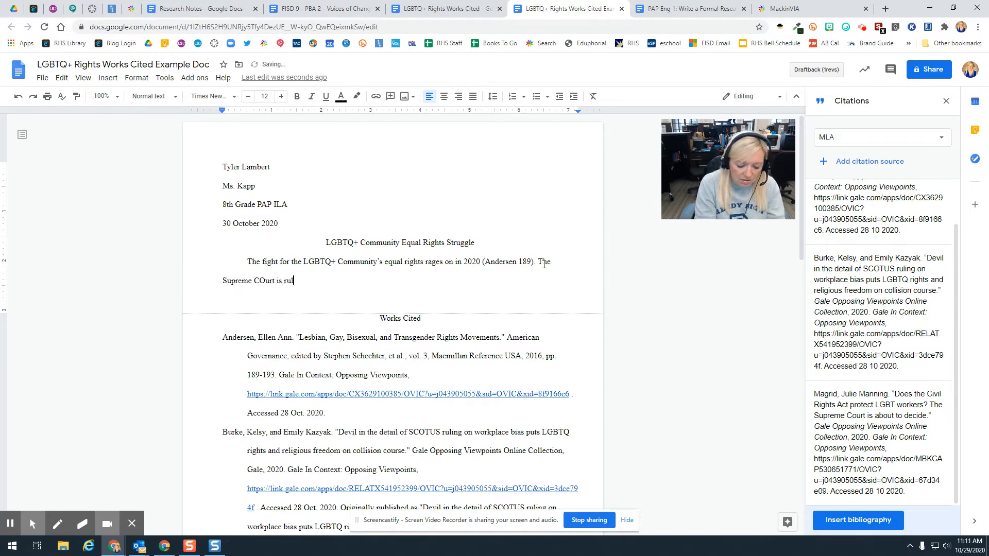
text(ing on this in )
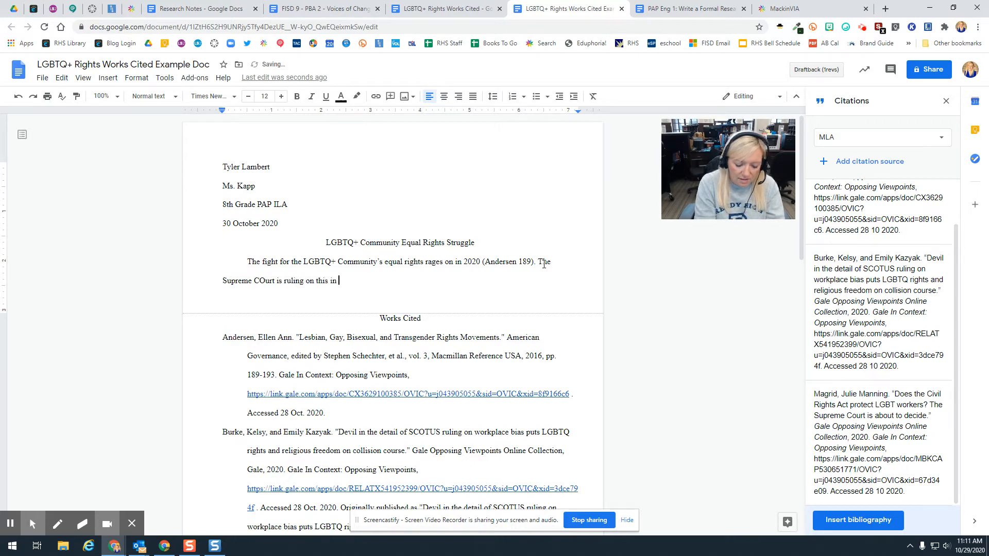
text(the summer of )
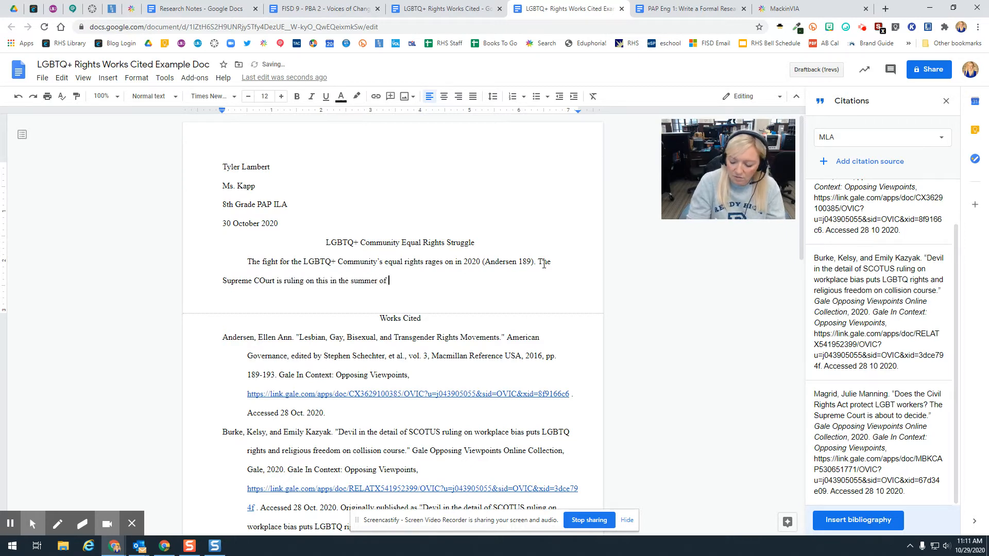
text(2020)
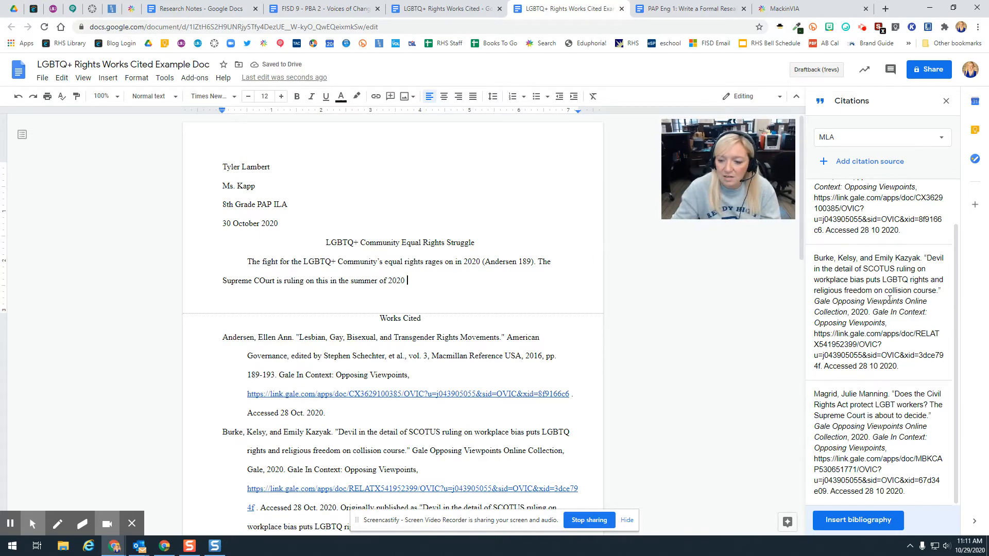
Insert the third source's in-text citation after "summer of 2020", leave out the page number, and end the sentence with a period
mouse_move(882, 391)
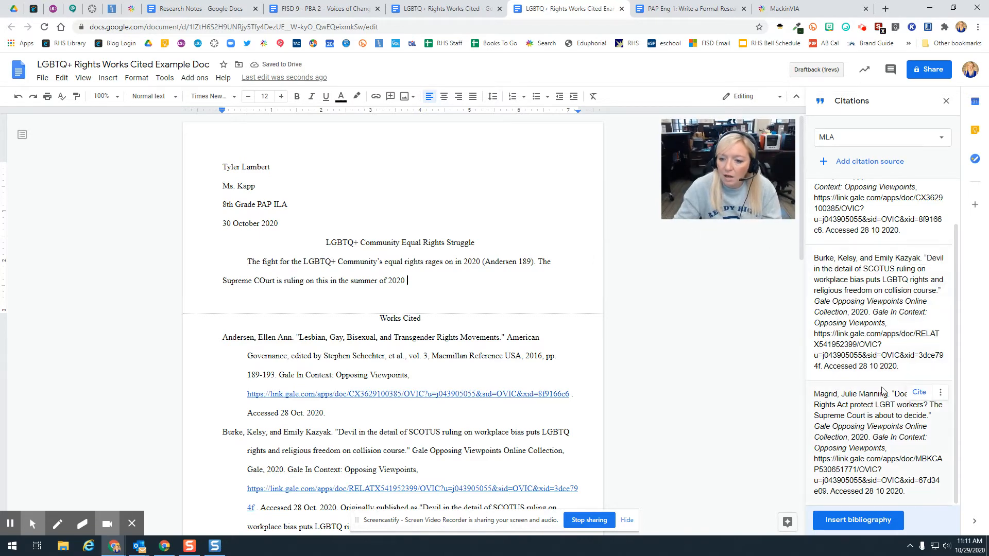
click(919, 393)
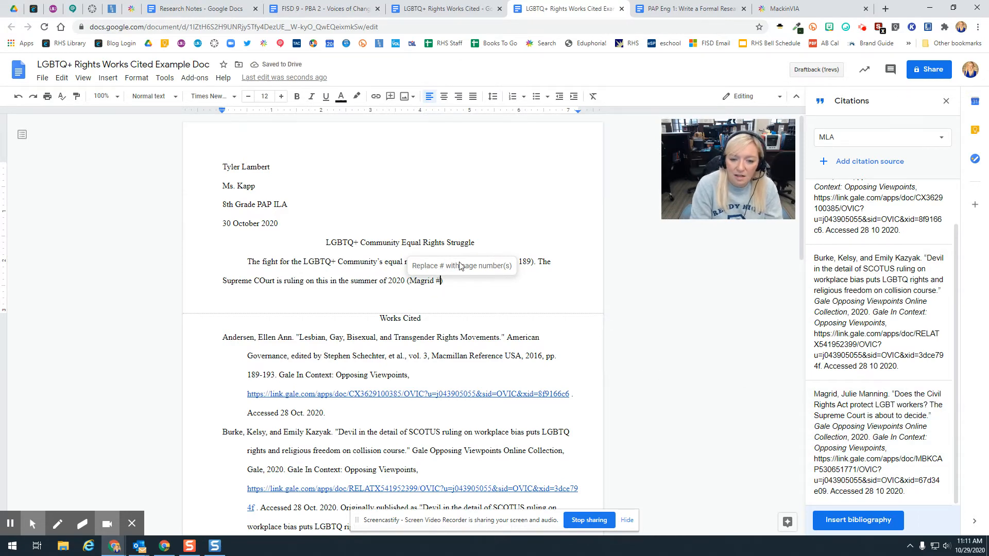
key(BackSpace)
key(BackSpace)
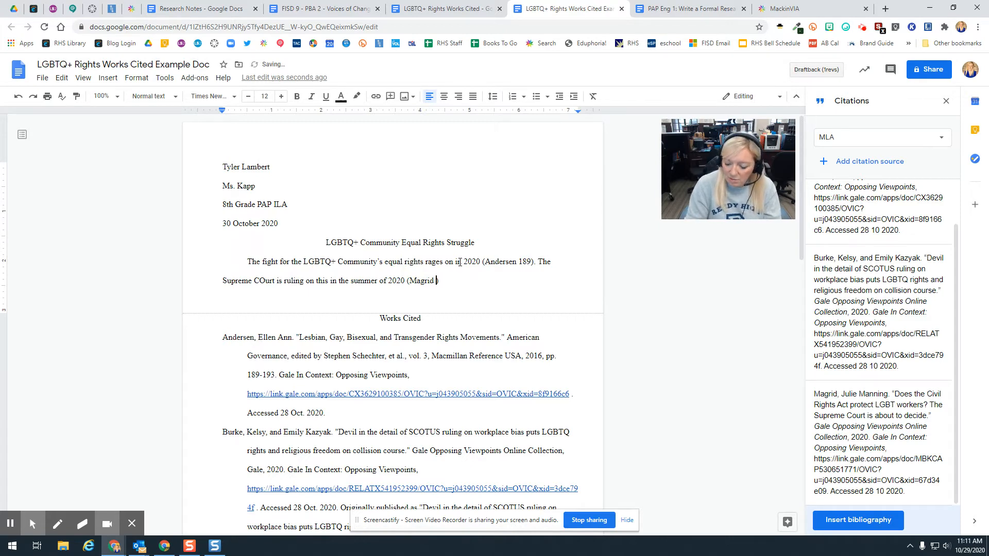
text(23)
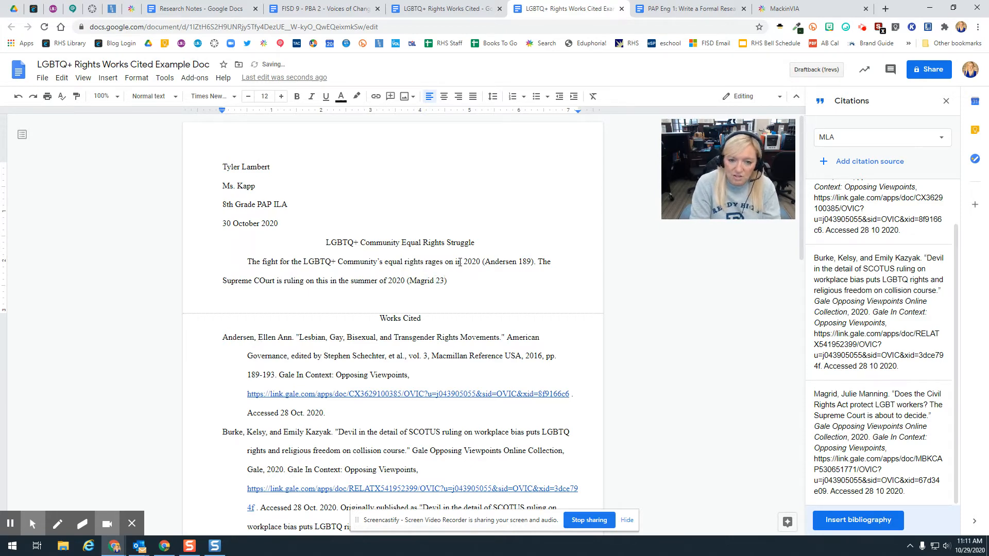
key(BackSpace)
key(BackSpace)
key(BackSpace)
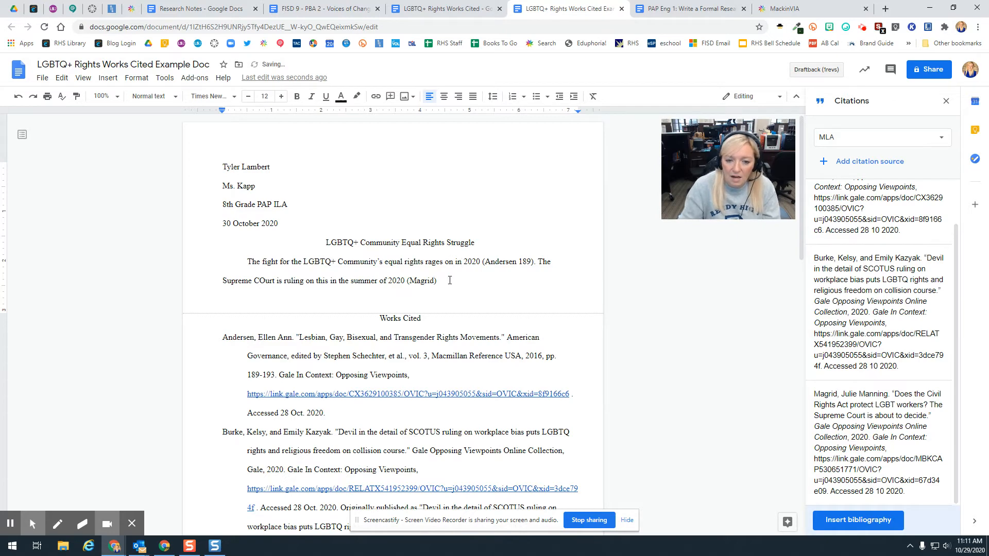
text(.)
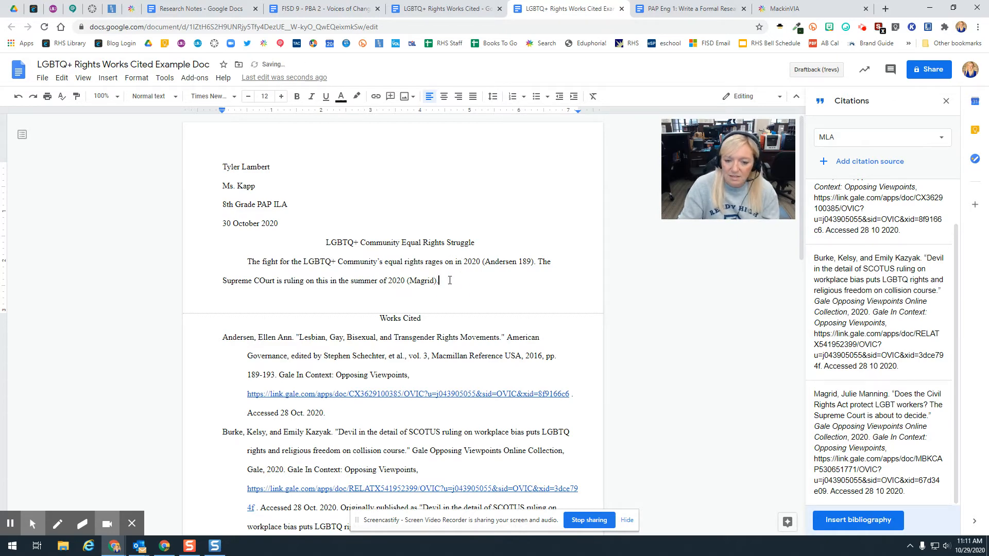
Look at the edit and delete options available for the third citation source
mouse_move(901, 435)
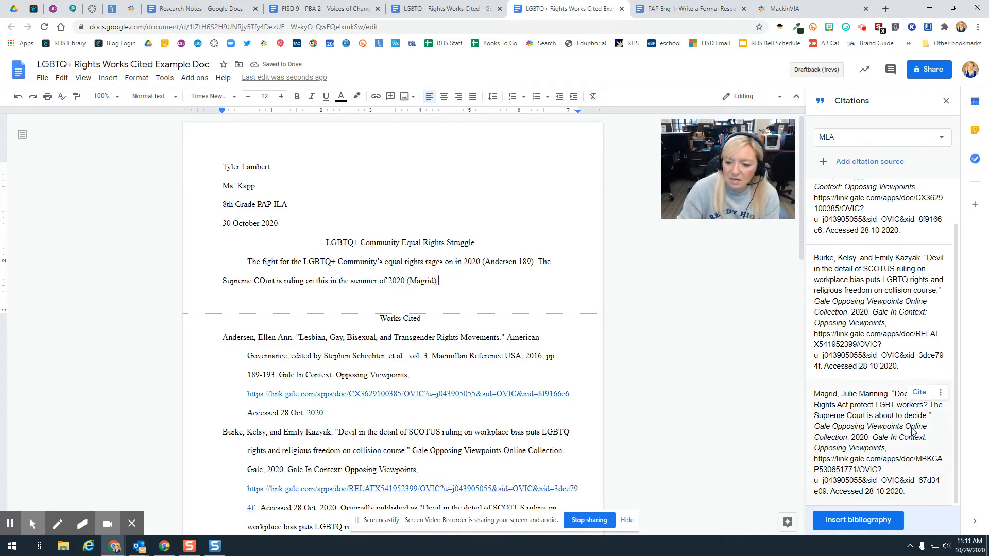
click(941, 395)
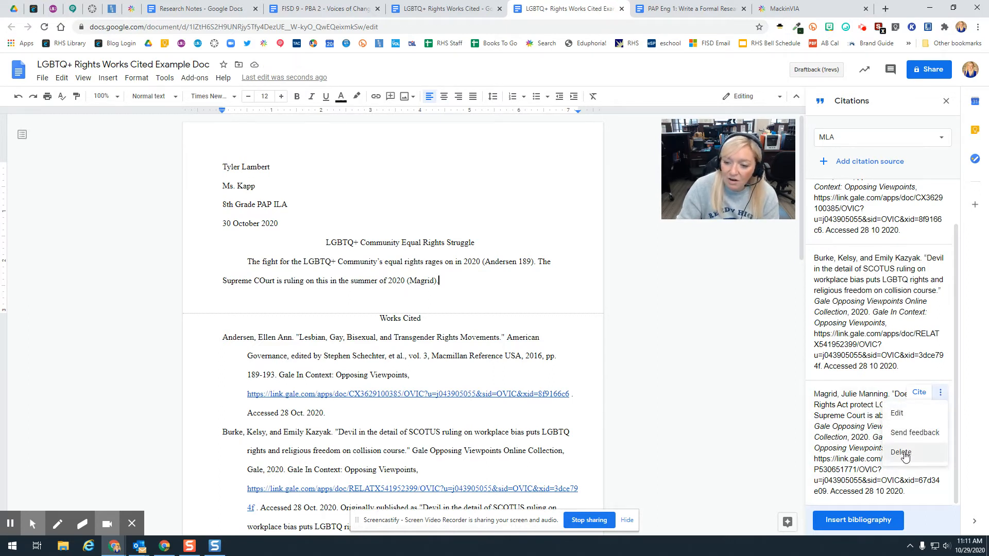
click(716, 409)
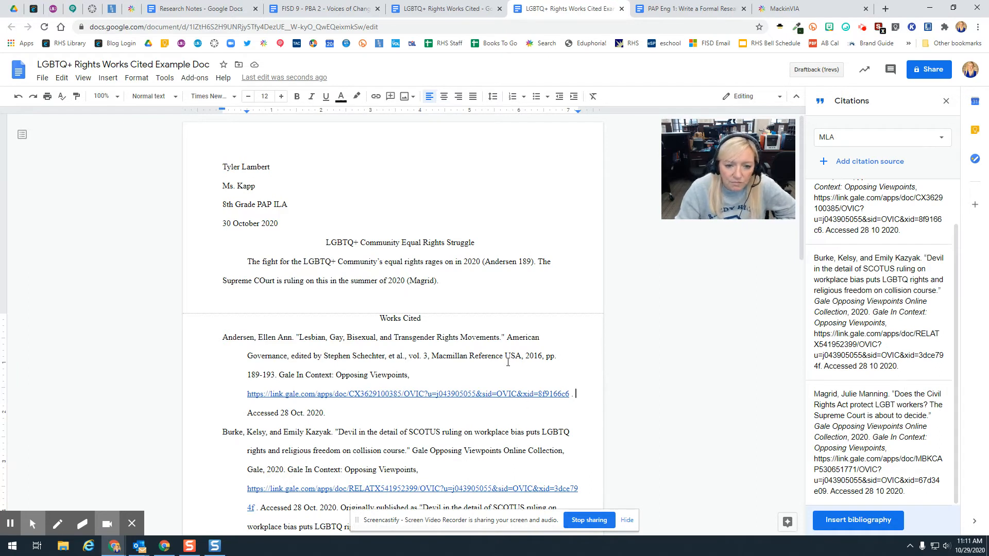
Insert a page break before the Works Cited heading
click(376, 318)
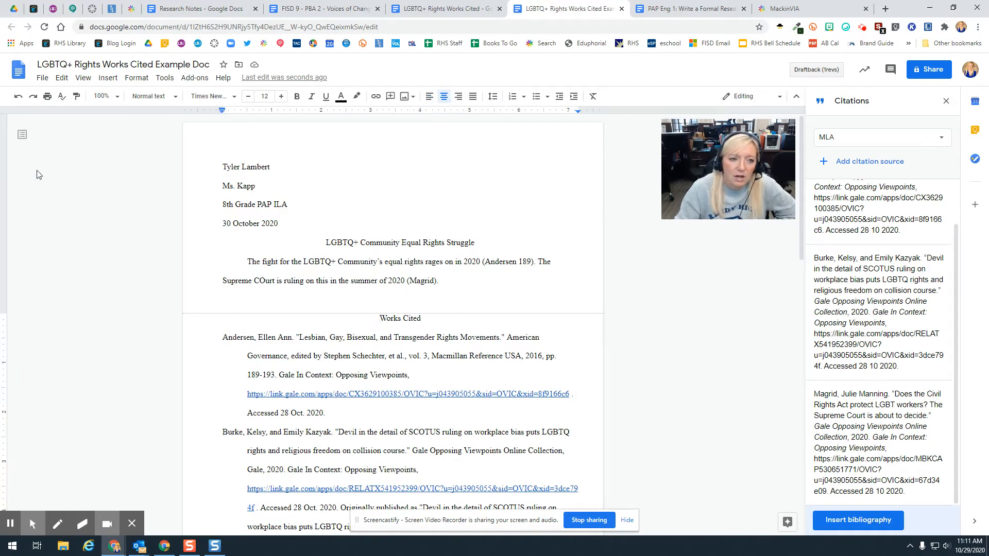
click(108, 80)
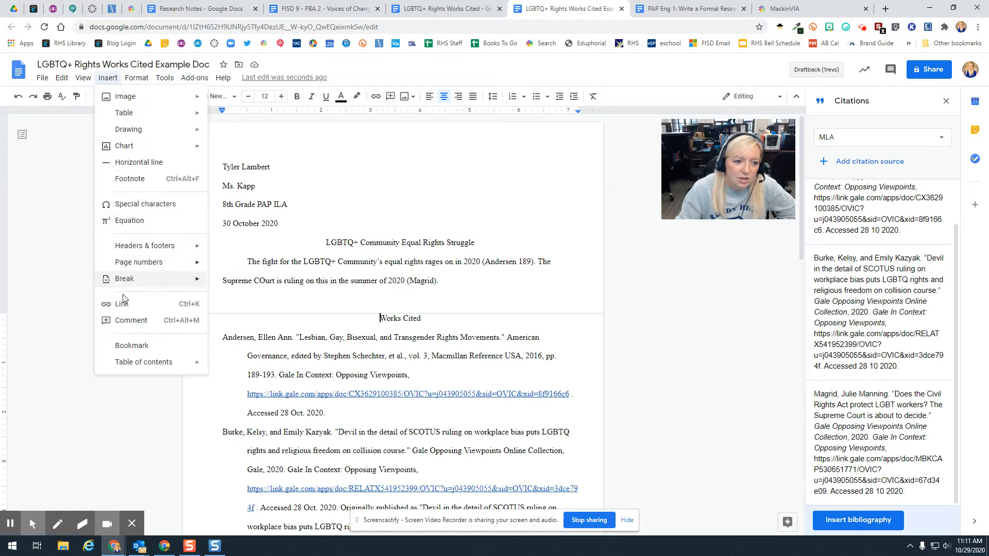
mouse_move(133, 281)
click(241, 283)
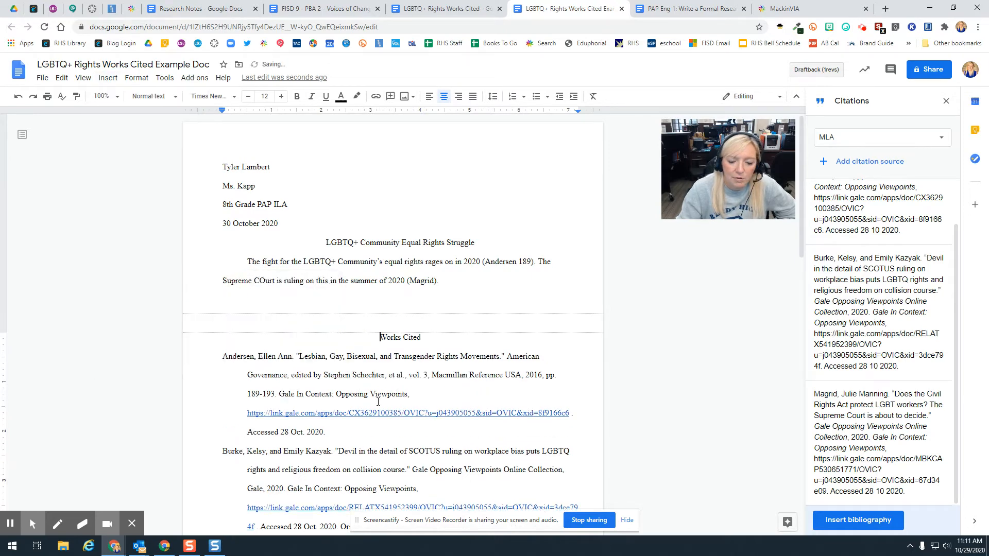
Insert the bibliography from the citation sources on the new blank page and compare it with the existing Works Cited list
click(385, 319)
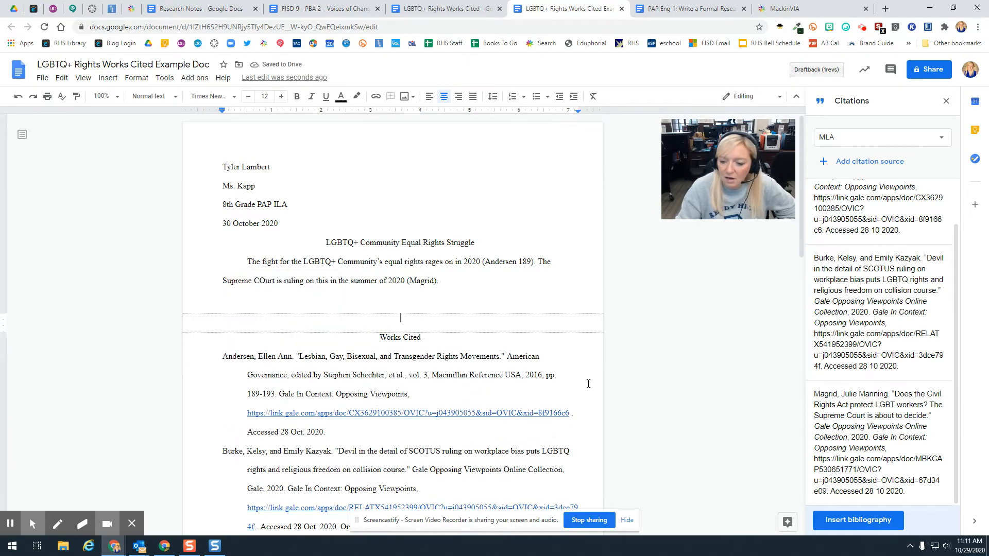
scroll(845, 407, up, 1)
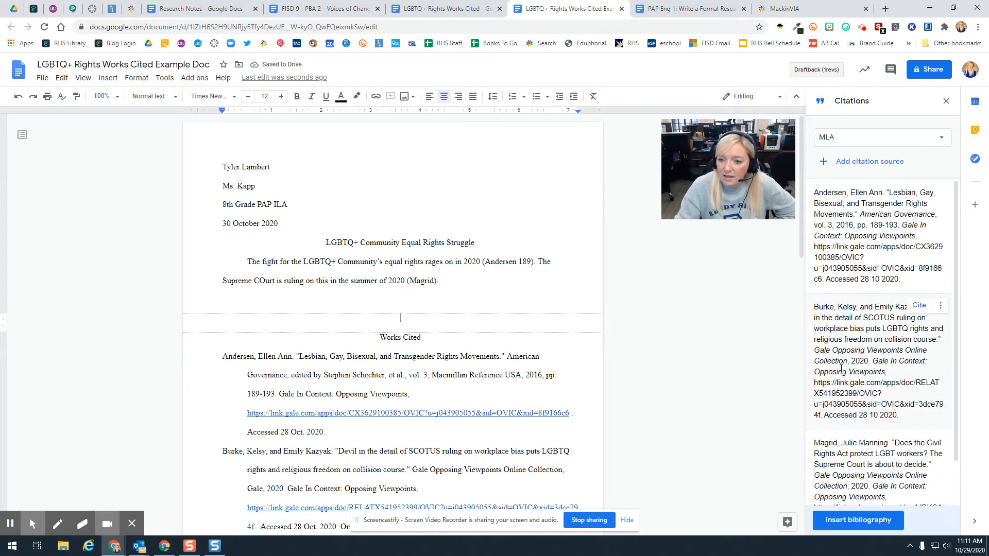
scroll(824, 433, down, 1)
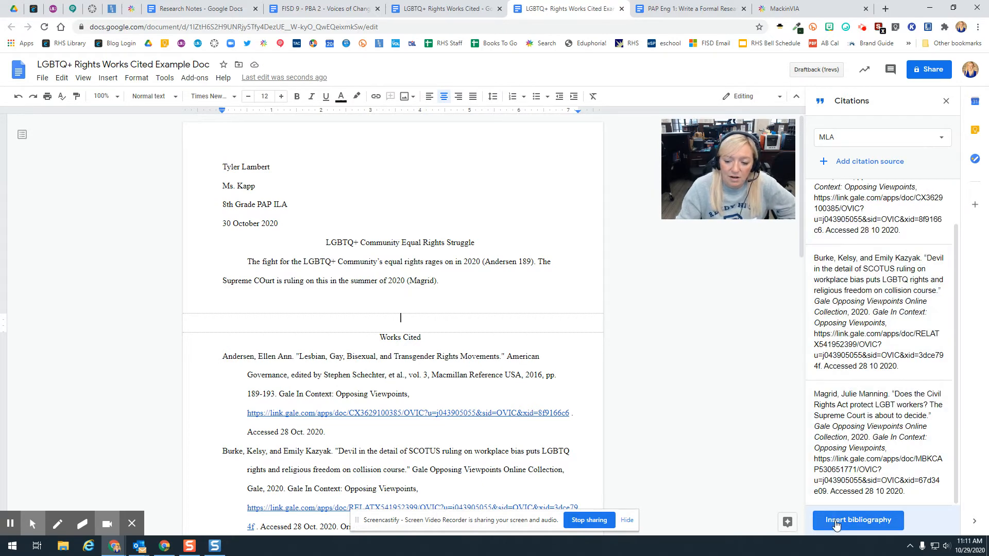
click(836, 524)
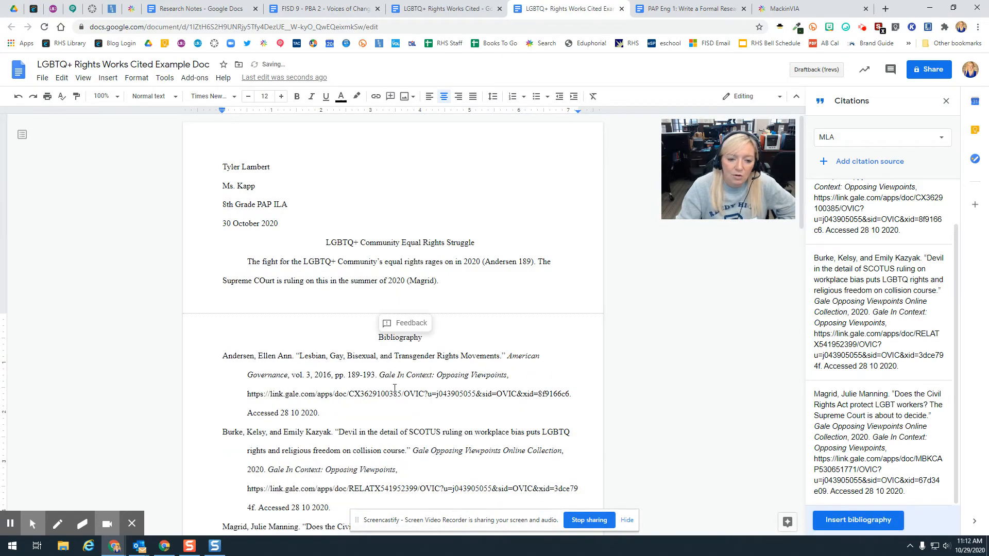
scroll(386, 371, down, 5)
scroll(395, 389, up, 5)
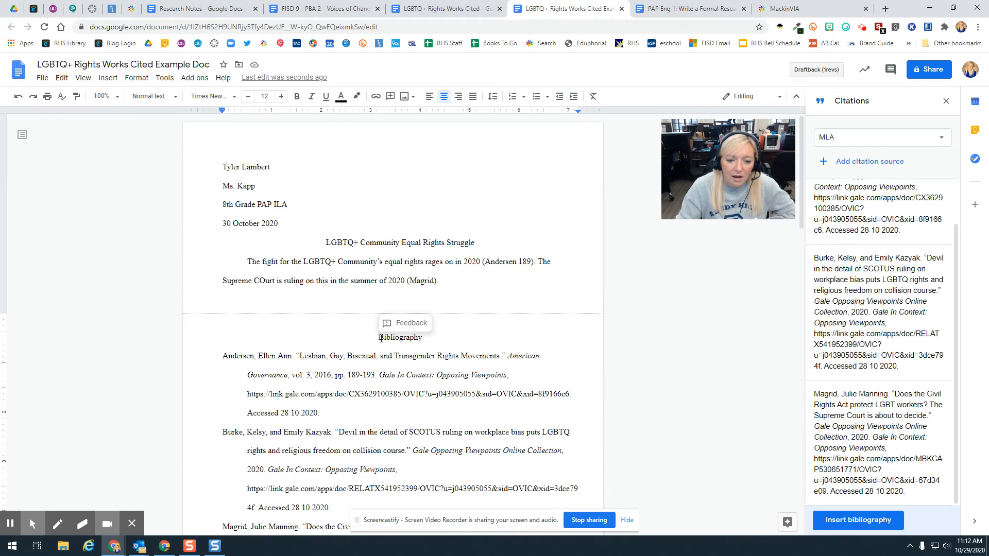
scroll(378, 355, down, 3)
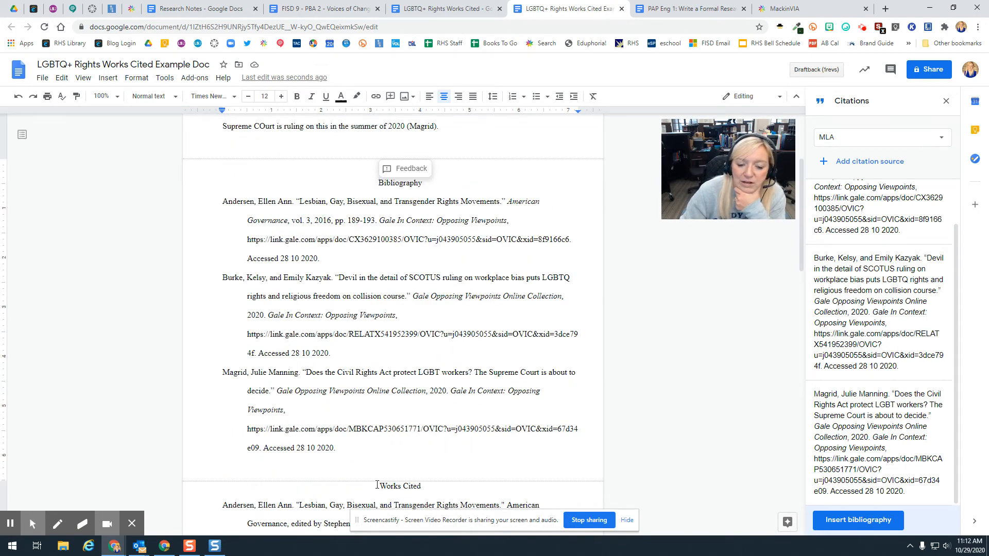
scroll(377, 485, down, 2)
scroll(313, 427, up, 4)
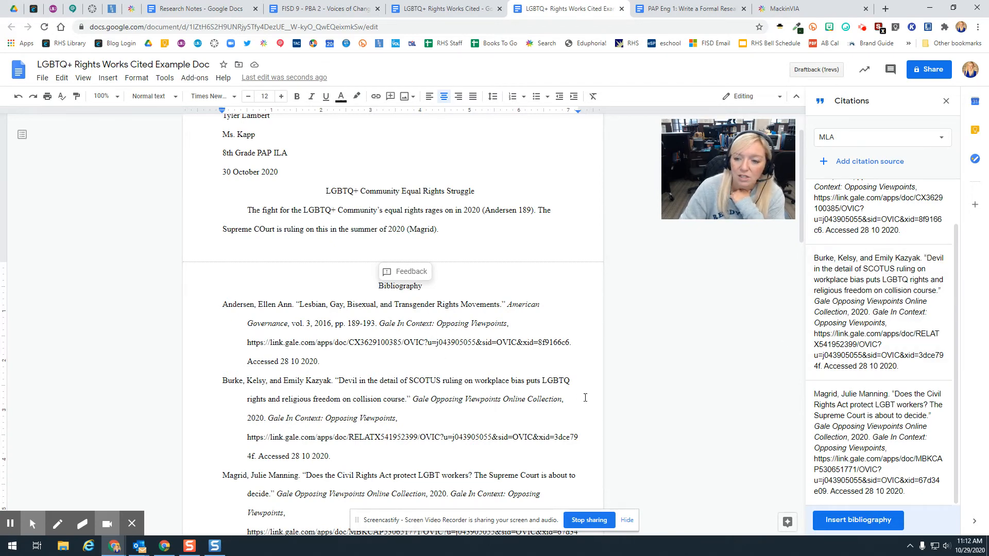
scroll(585, 398, up, 1)
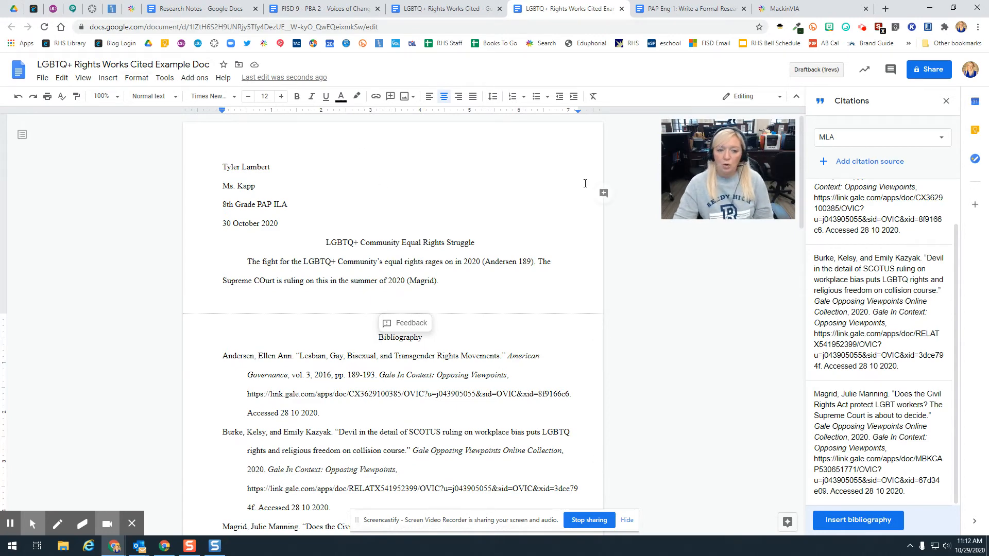
Search the web for "LGBT rights" with the Explore tool
click(778, 523)
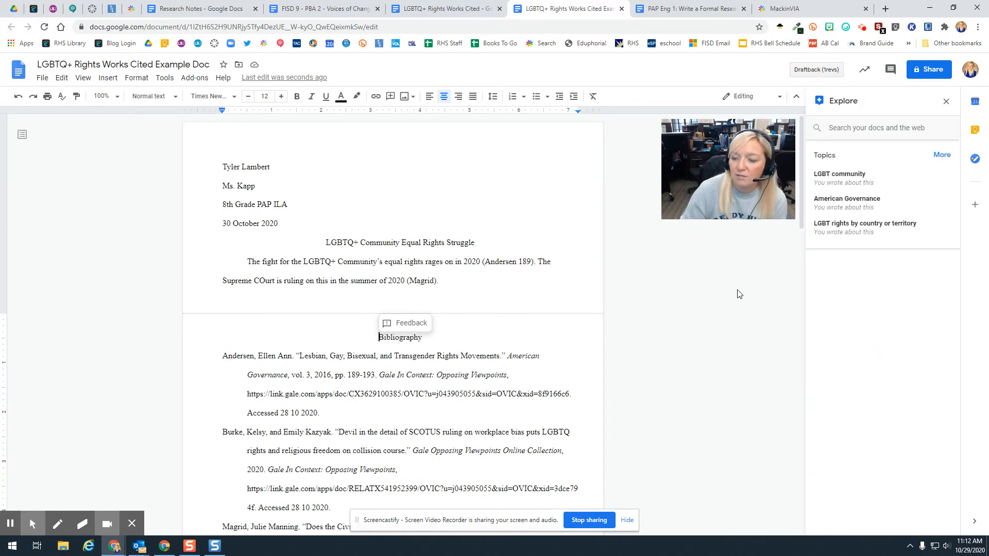
click(164, 78)
click(183, 180)
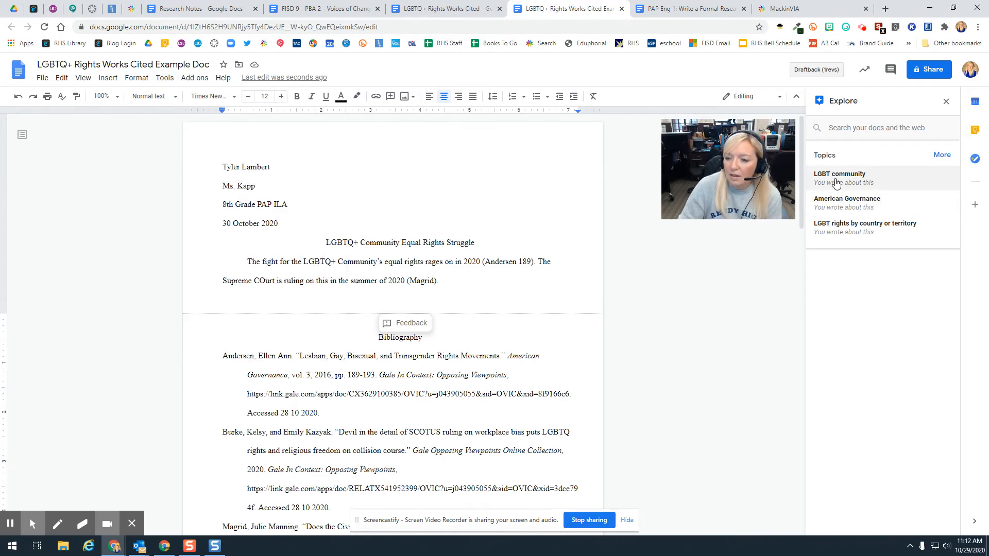
click(868, 128)
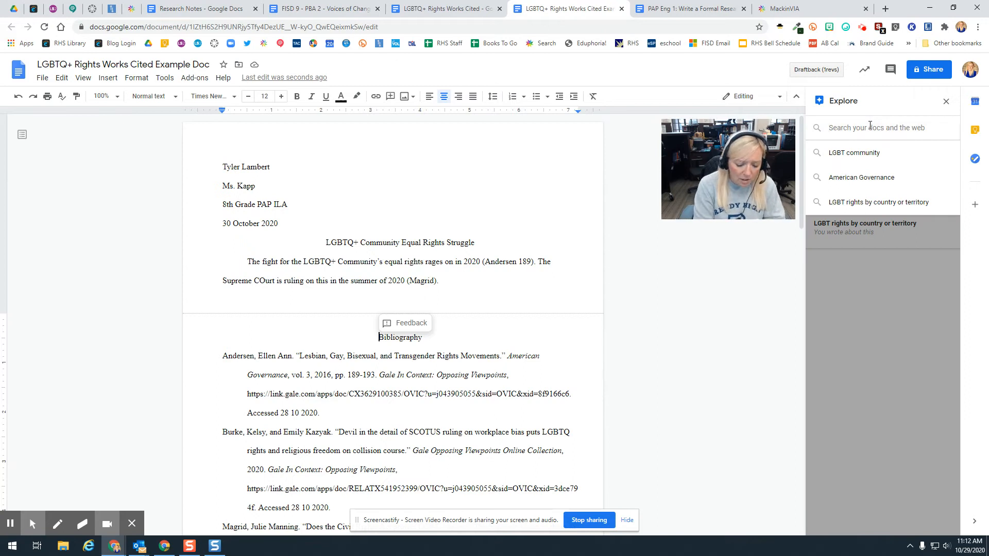
text(LGBT)
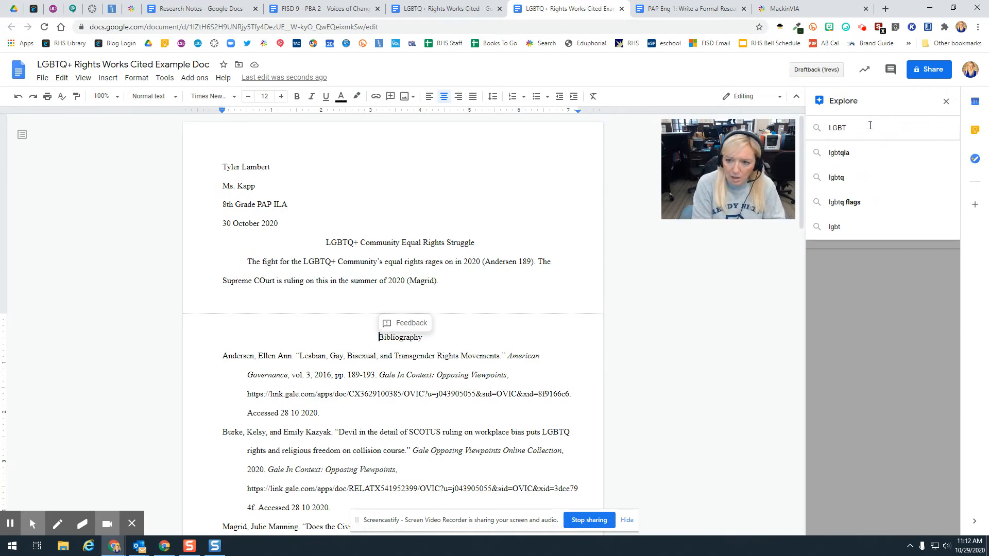
text( rights)
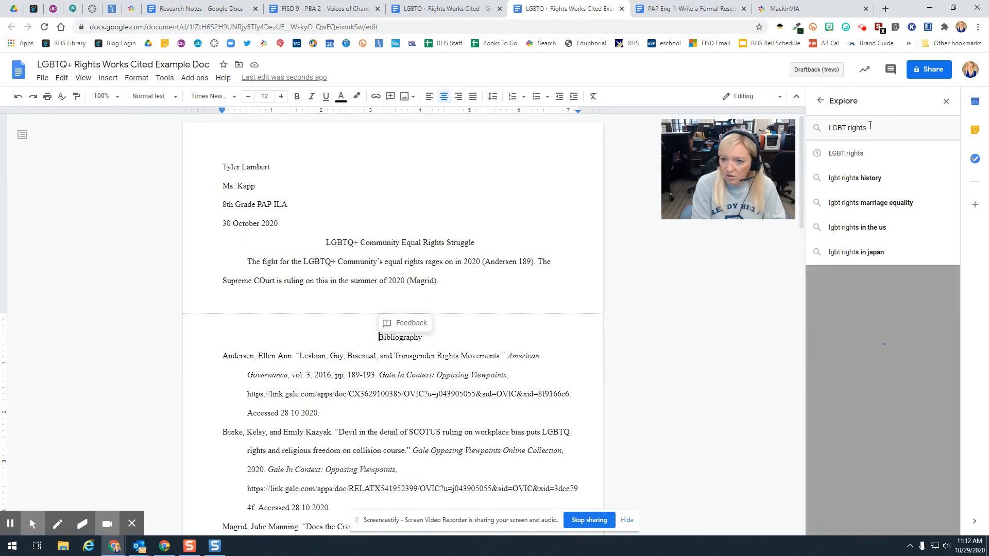
key(Return)
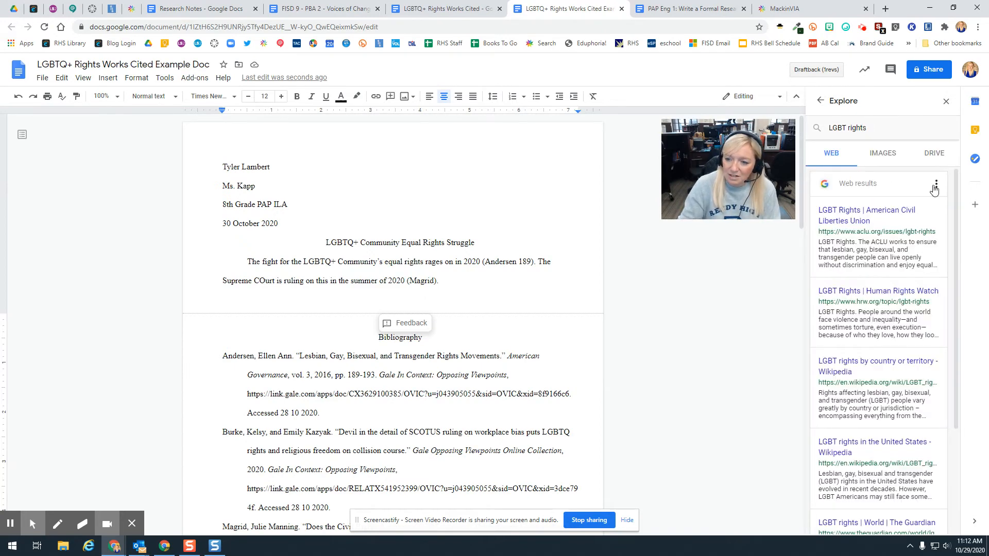
Try citing the American Civil Liberties Union result as an MLA footnote after the paper's title, and undo the footnote
mouse_move(902, 257)
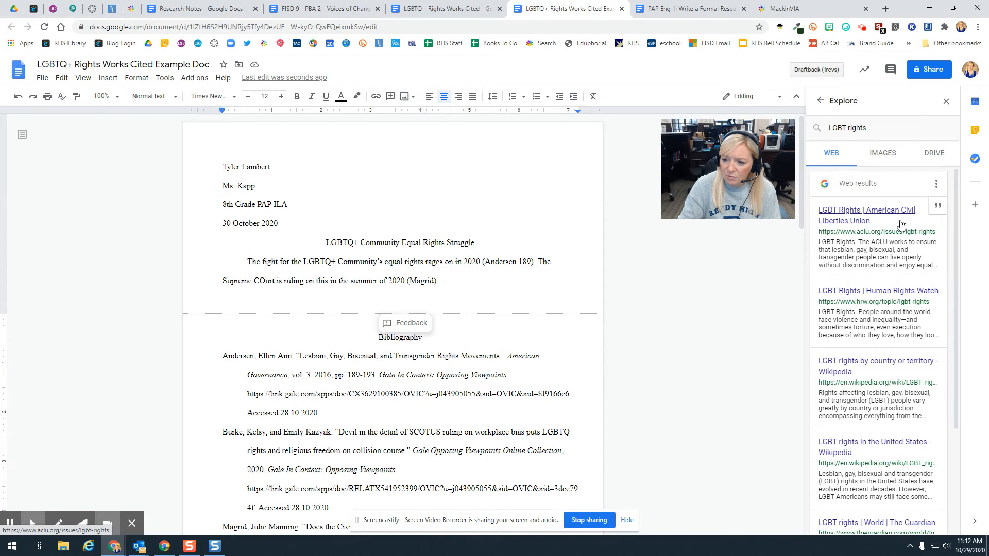
click(936, 184)
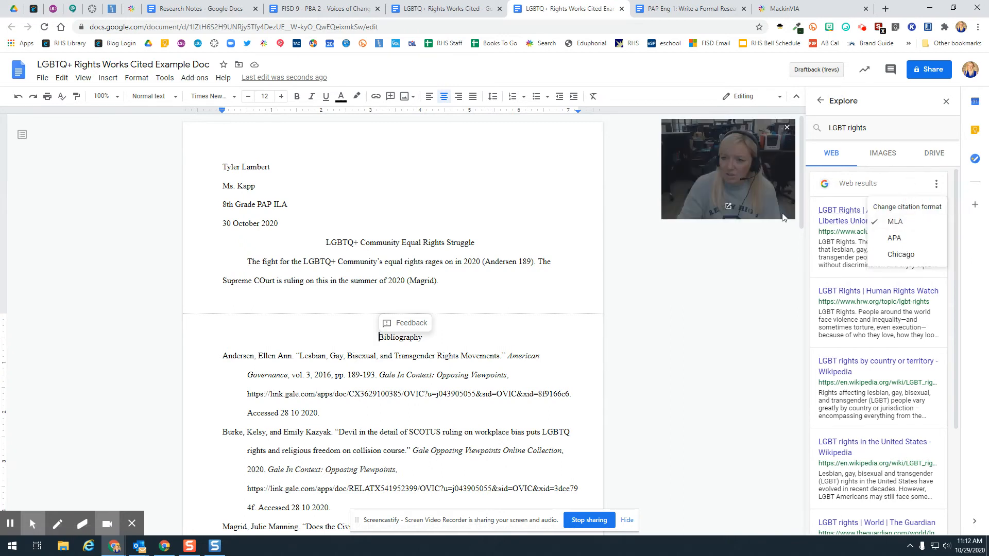
click(916, 226)
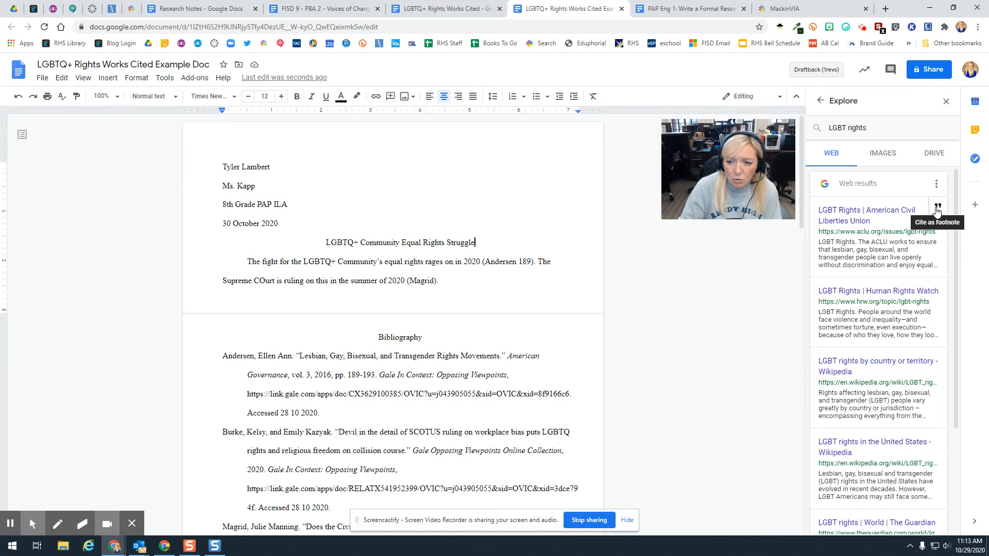
click(937, 209)
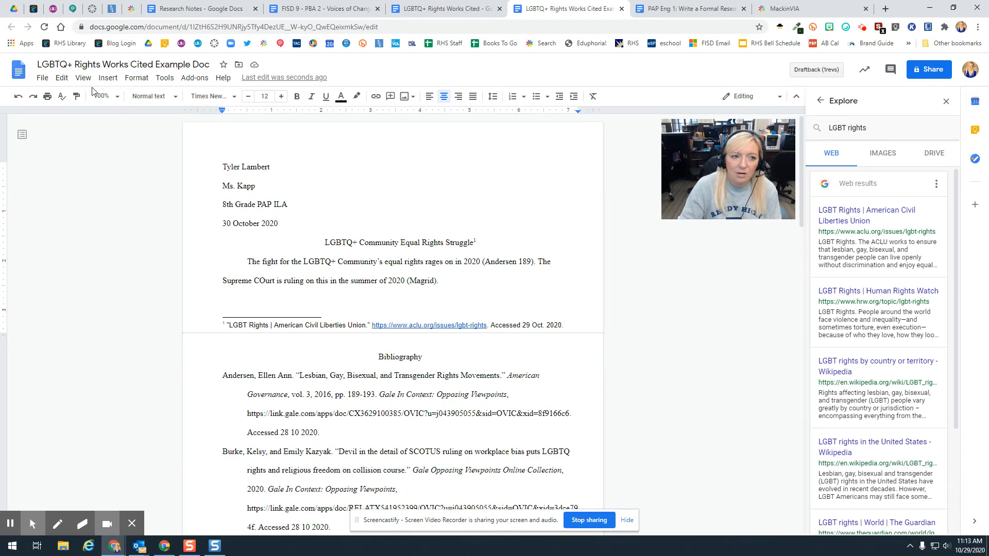
click(18, 96)
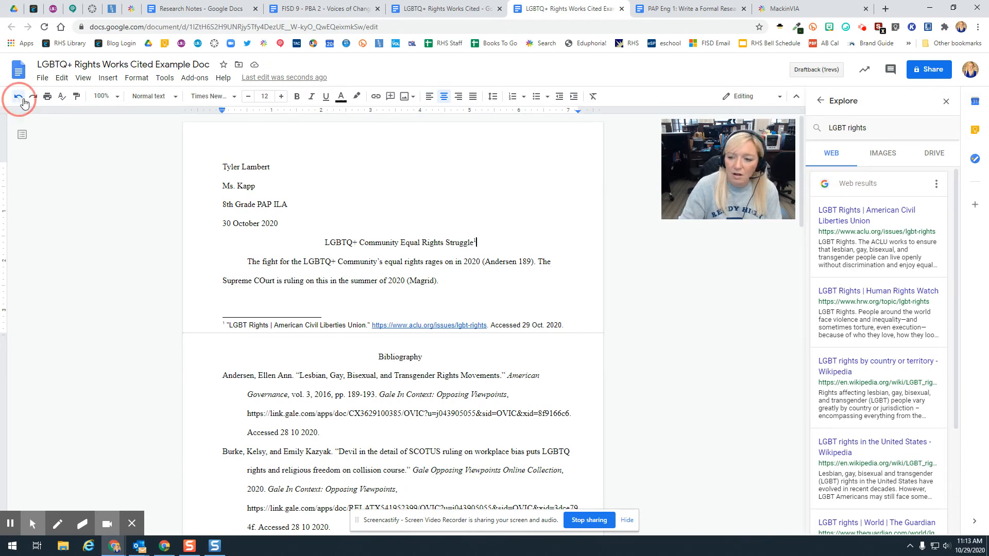
Open the American Civil Liberties Union result, copy its MLA citation from the Cite This For Me extension, and return to the example document
click(907, 213)
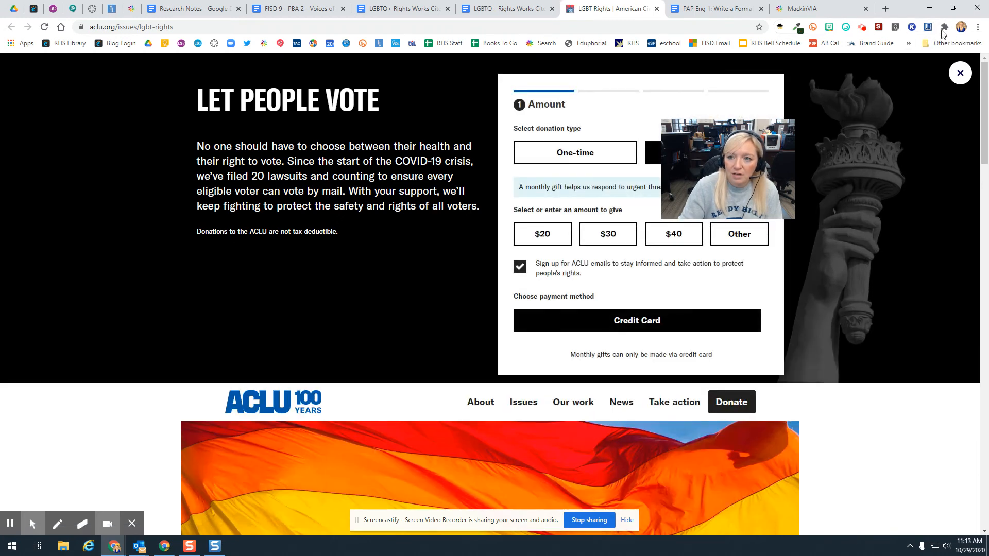
click(930, 28)
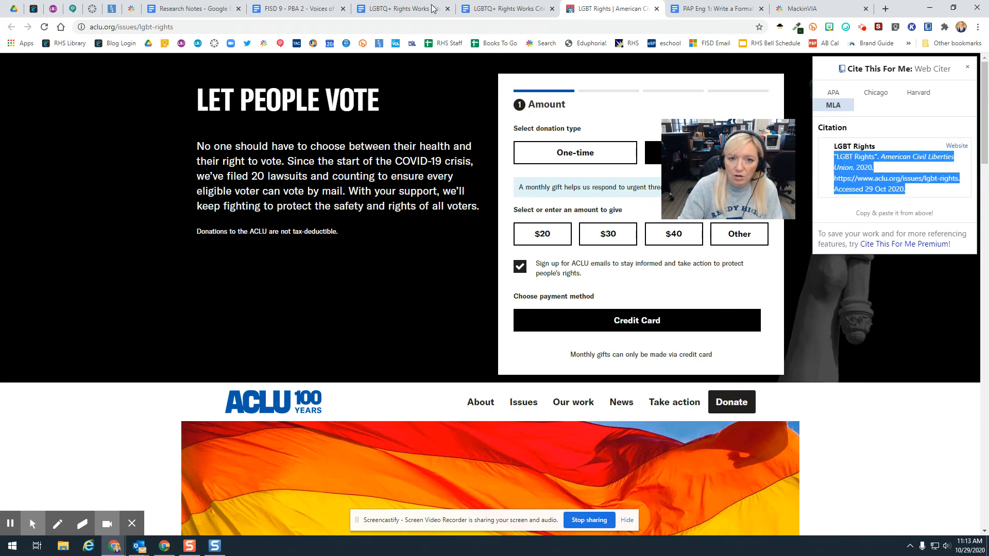
click(479, 11)
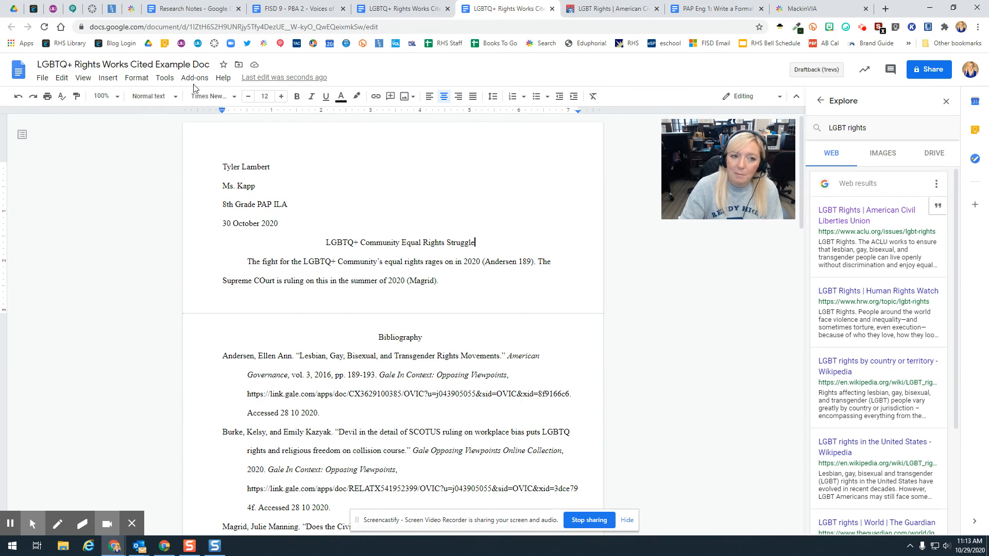
Start a new MLA citation source with the source type Website in the citations tool
click(164, 78)
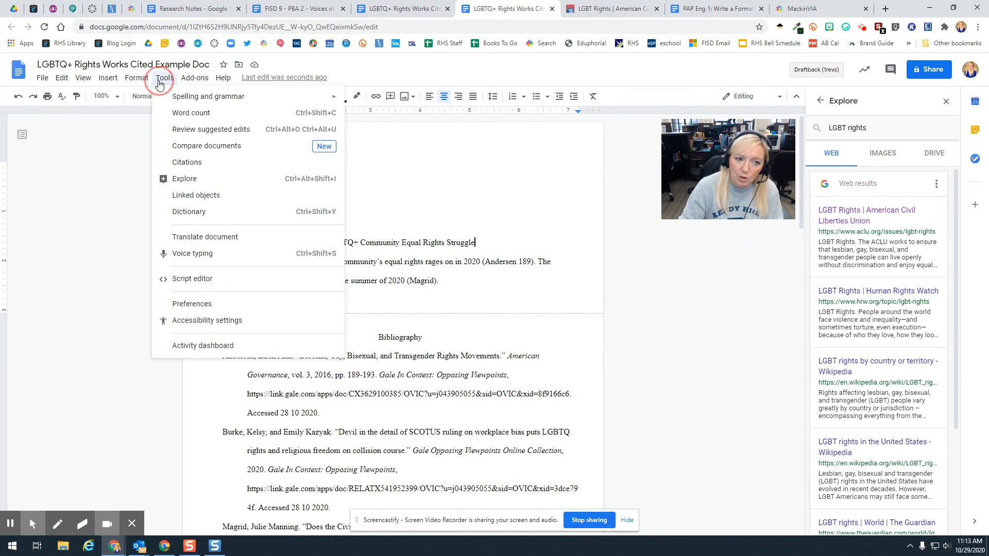
click(174, 162)
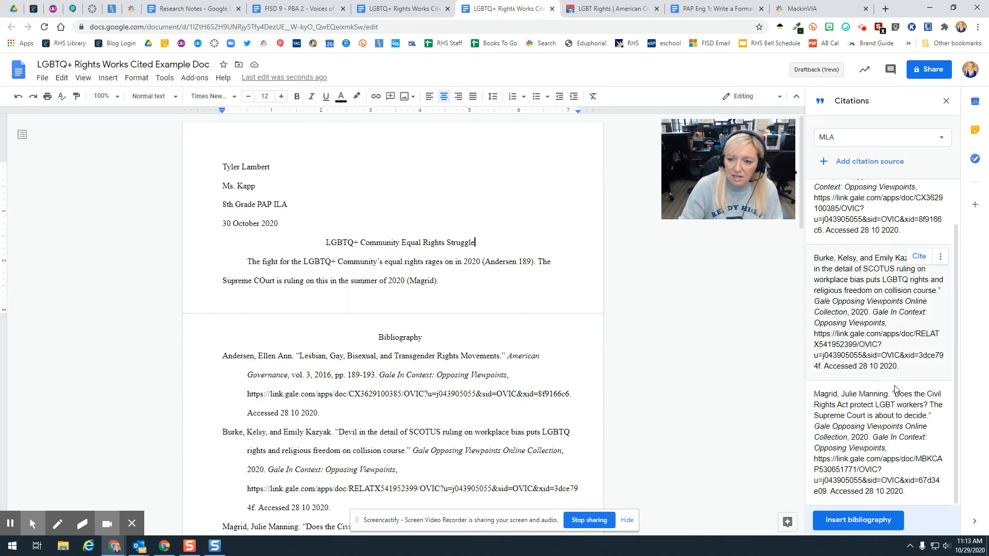
click(883, 164)
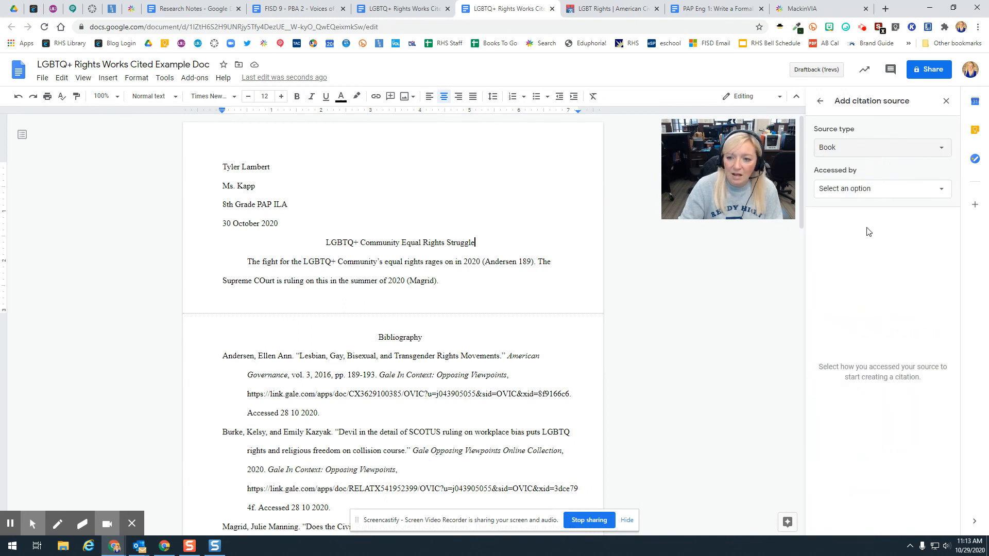
click(876, 151)
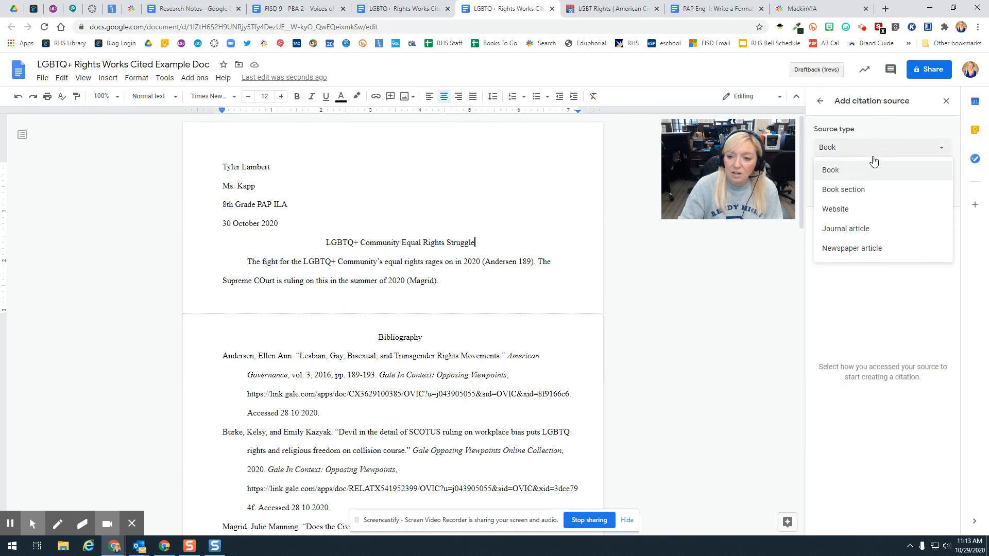
click(868, 210)
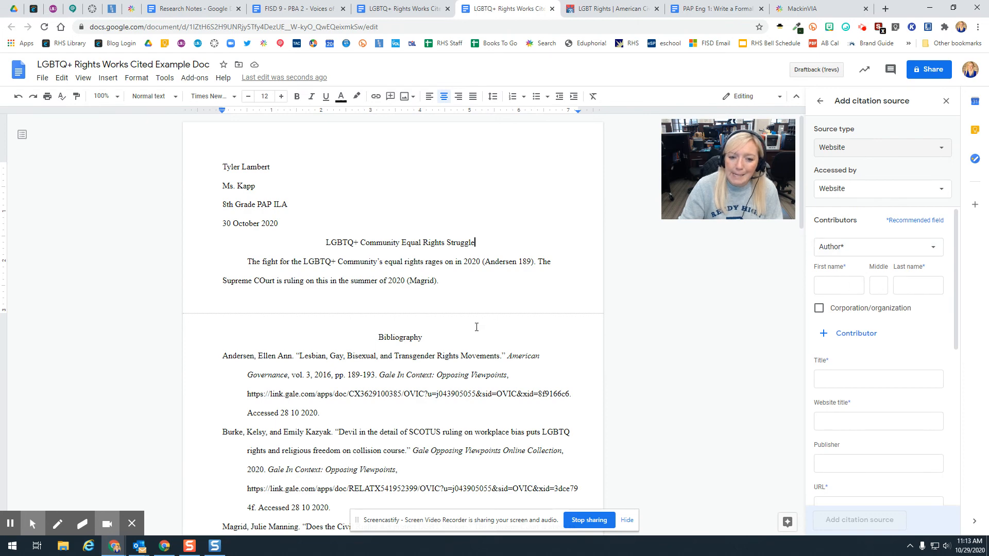
Paste the copied "LGBT Rights" American Civil Liberties Union citation as a new entry between the second and third bibliography entries
click(400, 301)
scroll(414, 325, down, 3)
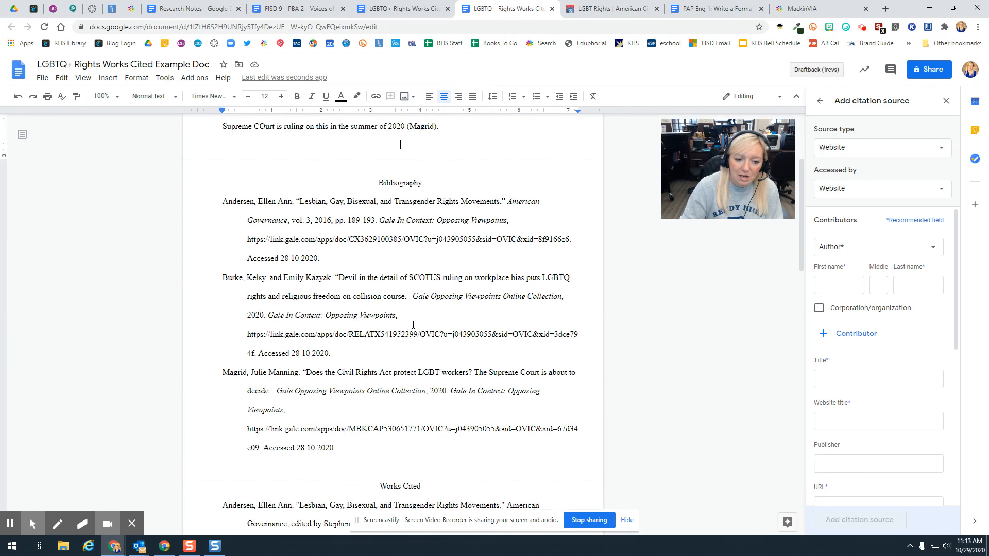
click(350, 442)
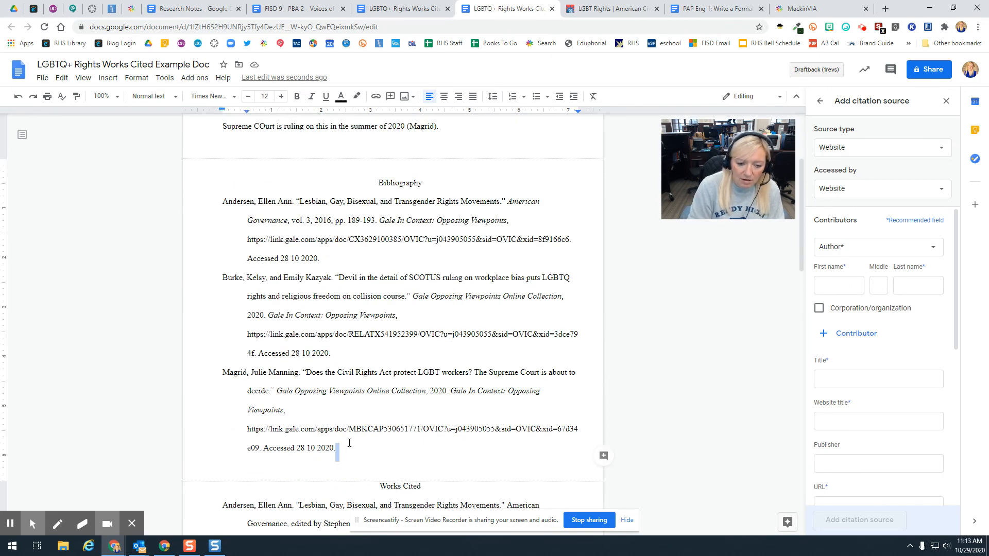
key(Return)
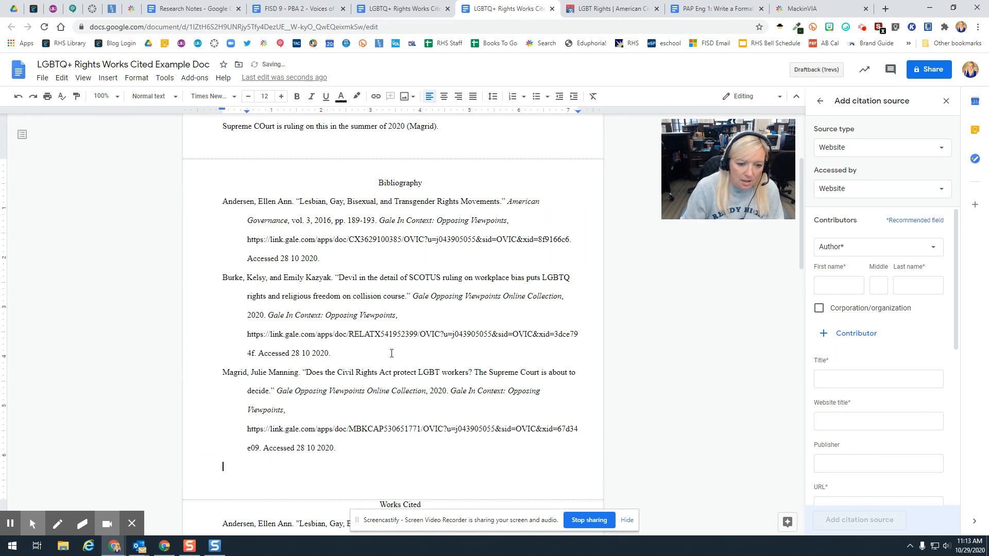
key(Return)
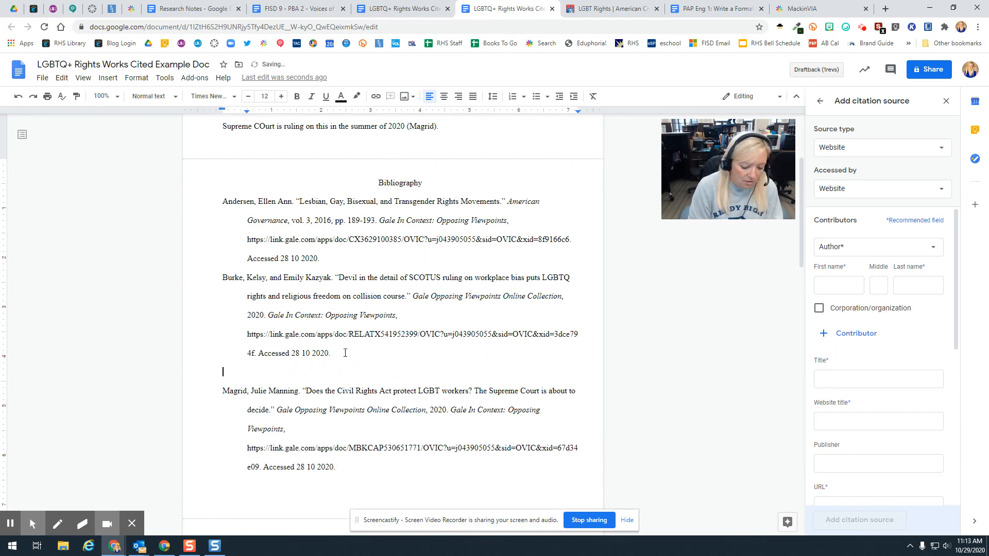
text("LGBT Rights". American Civil Liberties Union, 2020, https://www.aclu.org/issues/lgbt-rights. Accessed 29 Oct 2020.)
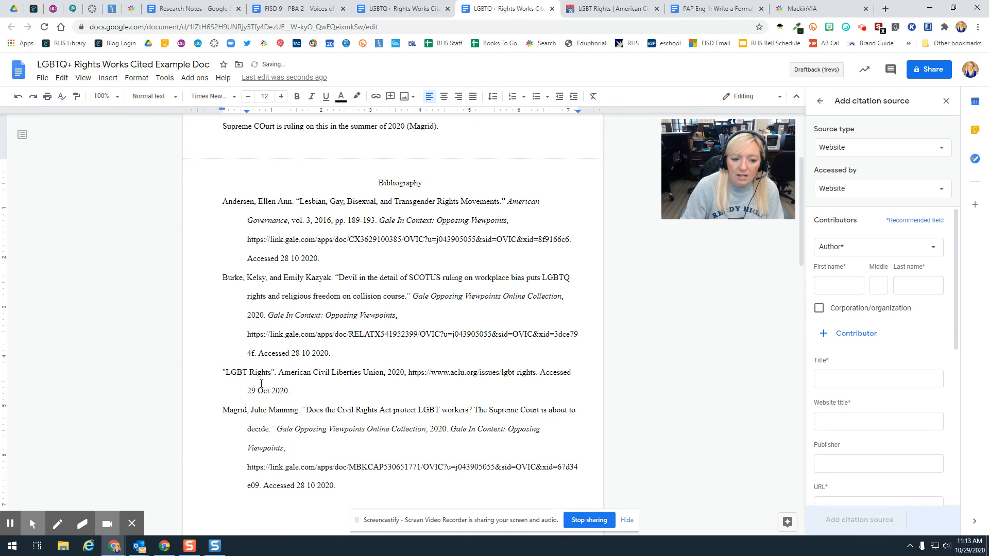
scroll(433, 309, up, 3)
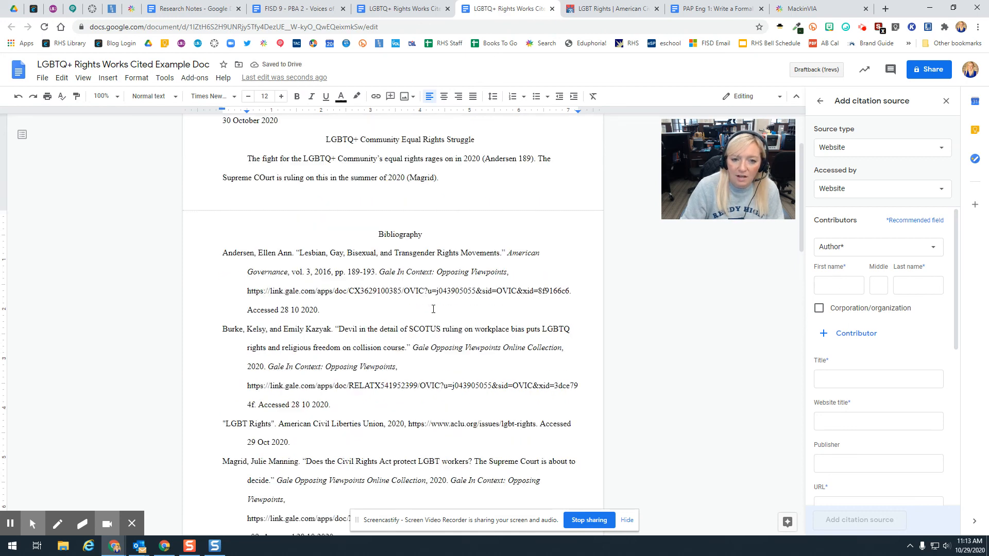